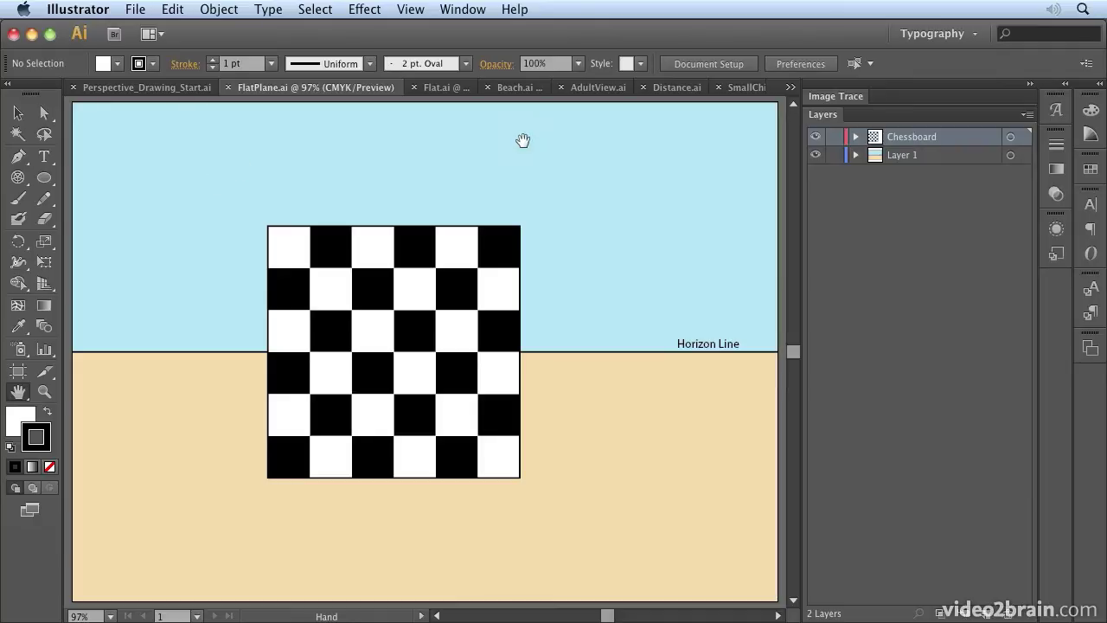
# Bring up the Tilted.ai chessboard drawing to examine its vanishing point, followed by Beach.ai to examine its horizon line
pyautogui.click(791, 88)
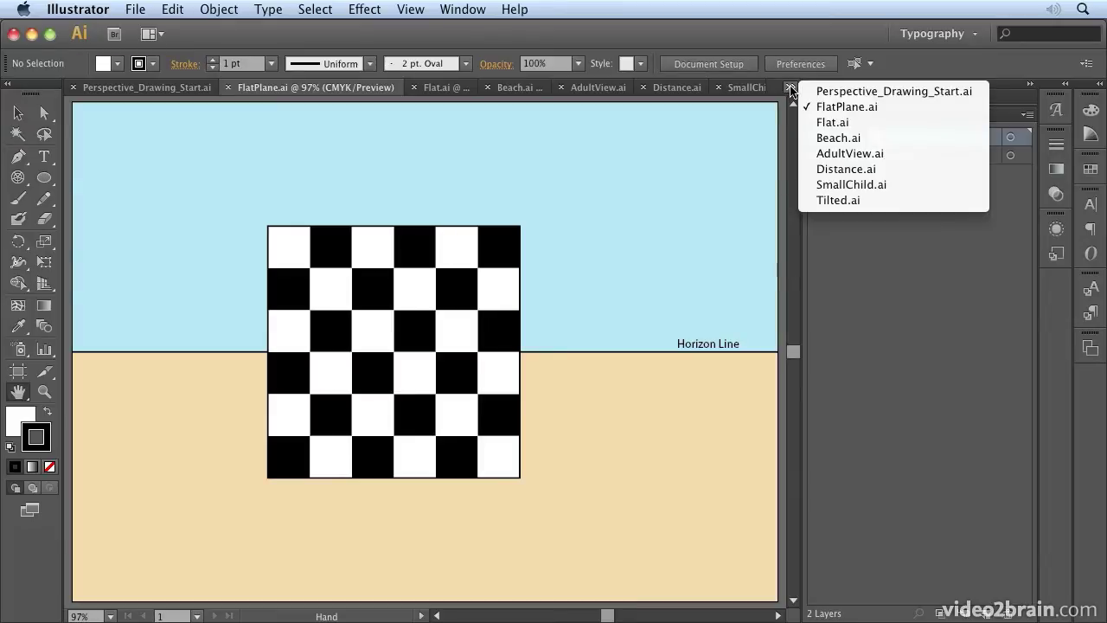
pyautogui.click(868, 200)
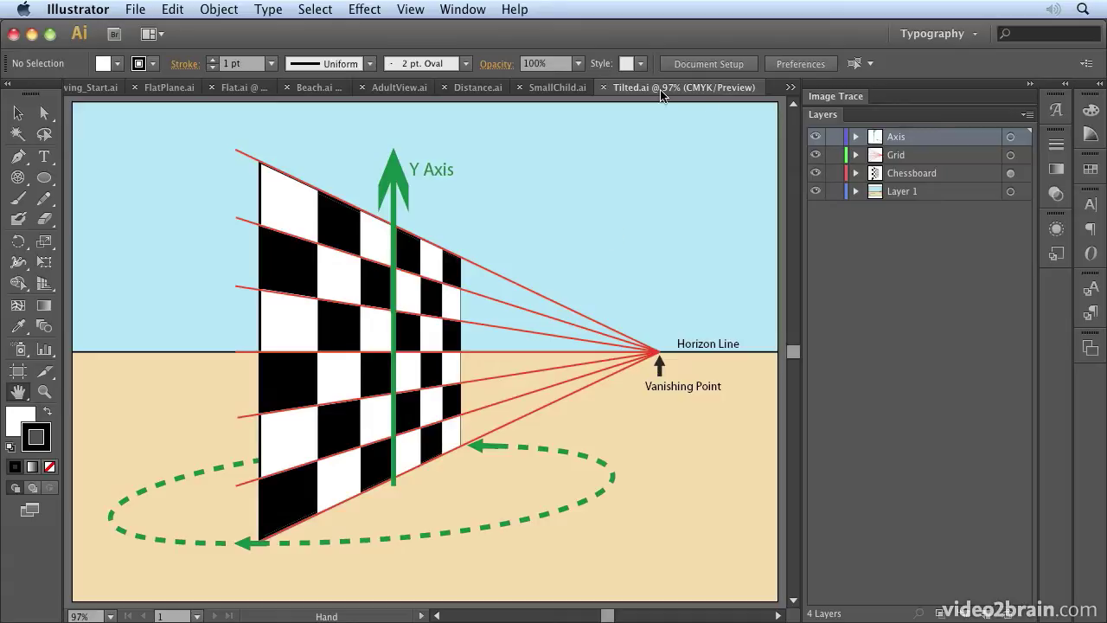
pyautogui.click(791, 89)
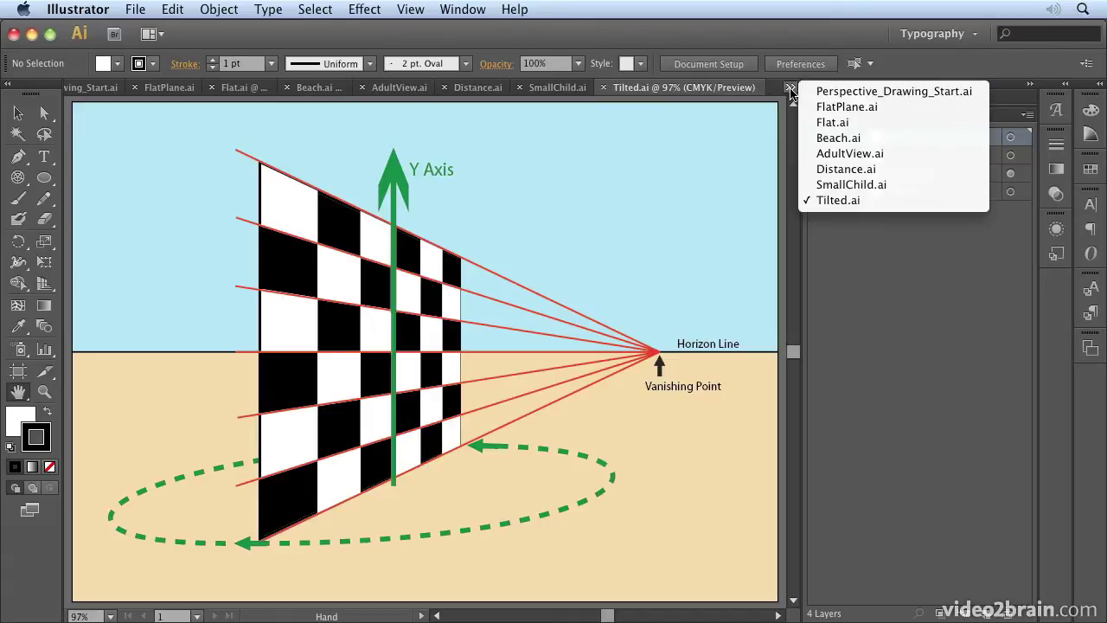
pyautogui.click(823, 140)
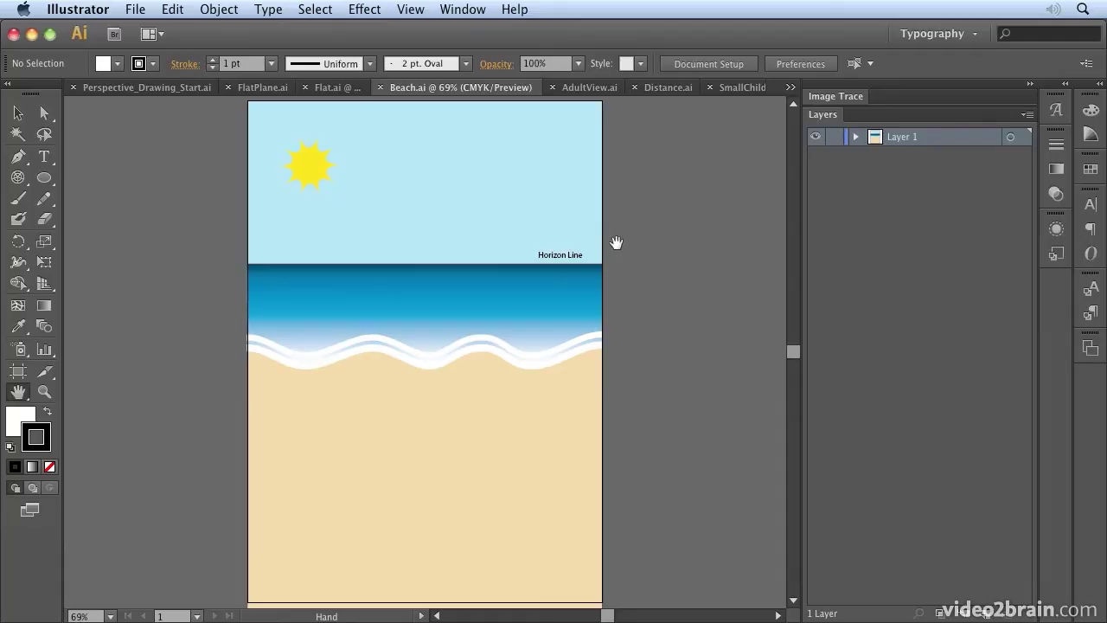
# View Flat.ai and AdultView.ai to compare the figures' eye line with the horizon line
pyautogui.click(790, 87)
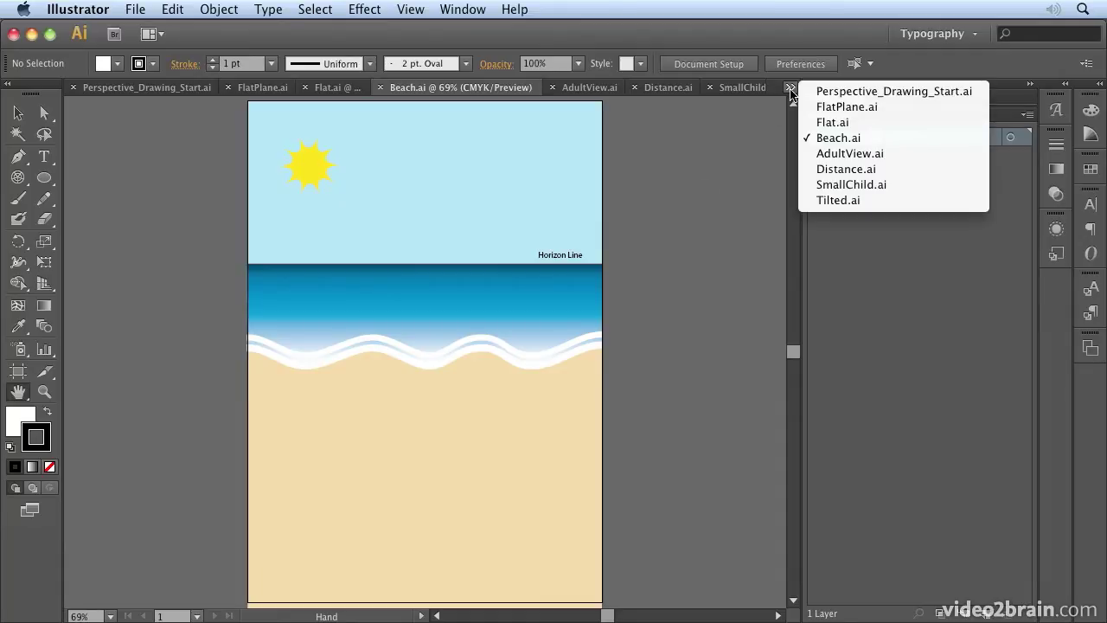
pyautogui.click(831, 122)
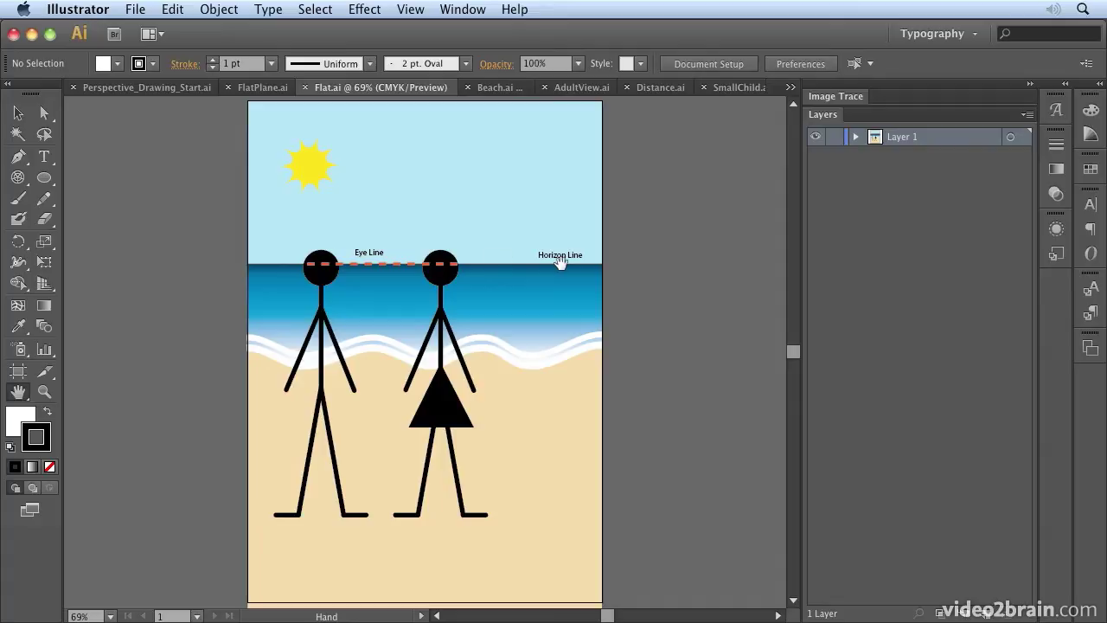
pyautogui.click(790, 88)
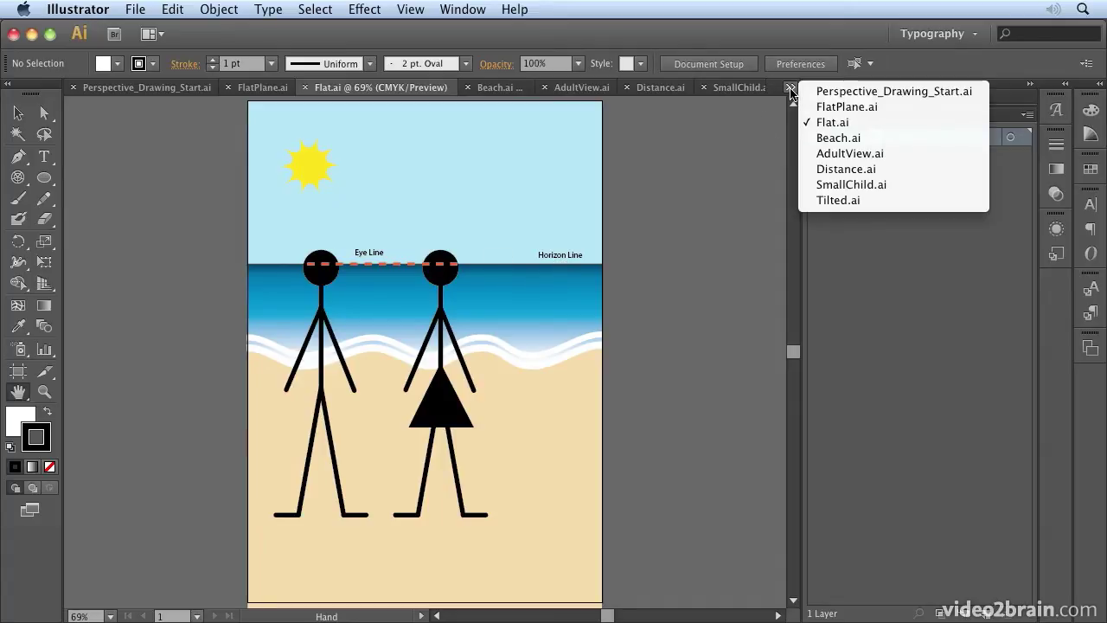
pyautogui.click(829, 156)
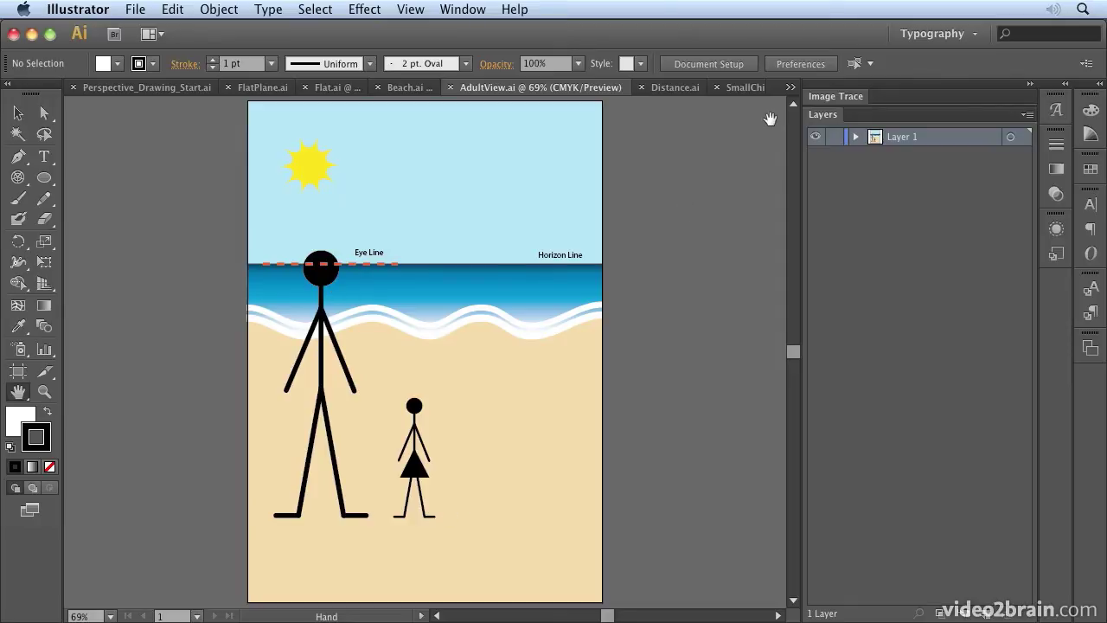
# View SmallChild.ai with its whole artboard fitted in the window, followed by Distance.ai, to compare their eye lines
pyautogui.click(790, 88)
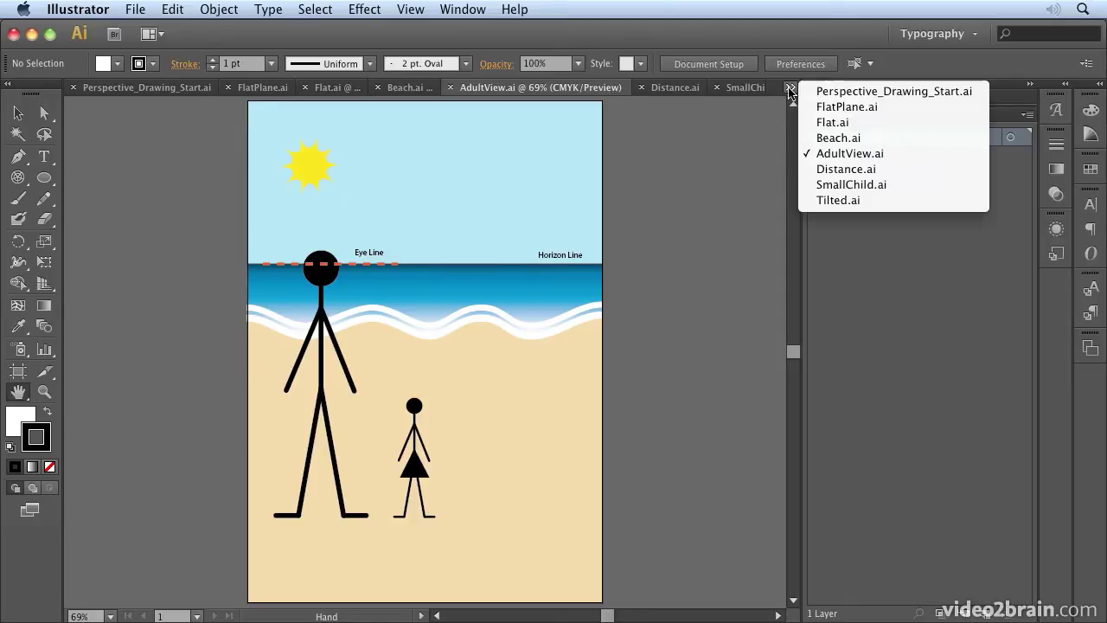
pyautogui.click(851, 185)
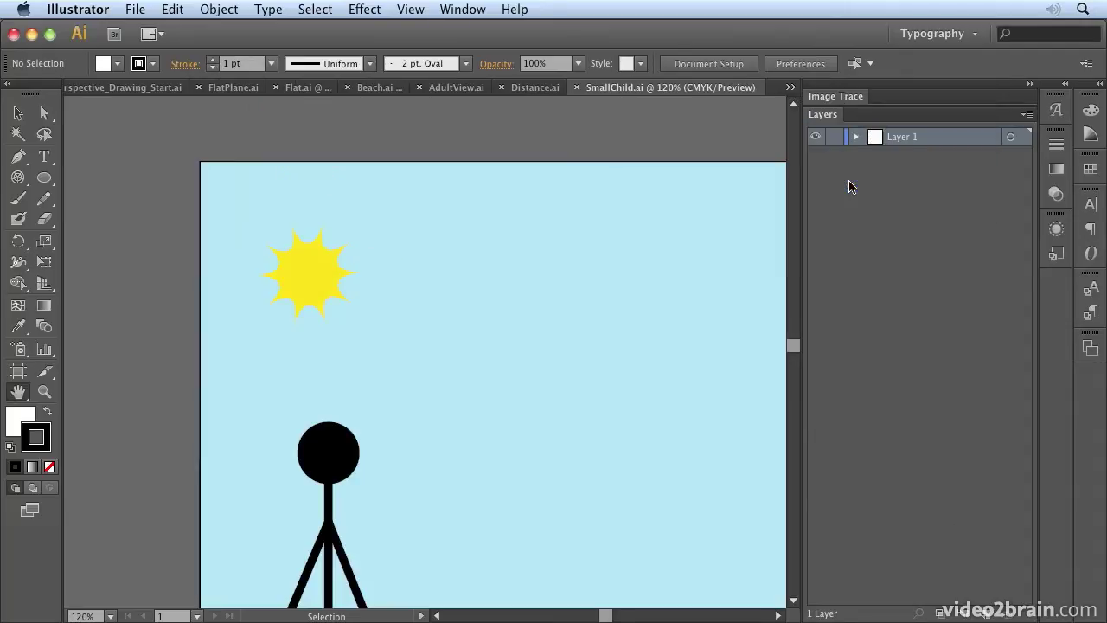
pyautogui.doubleClick(18, 392)
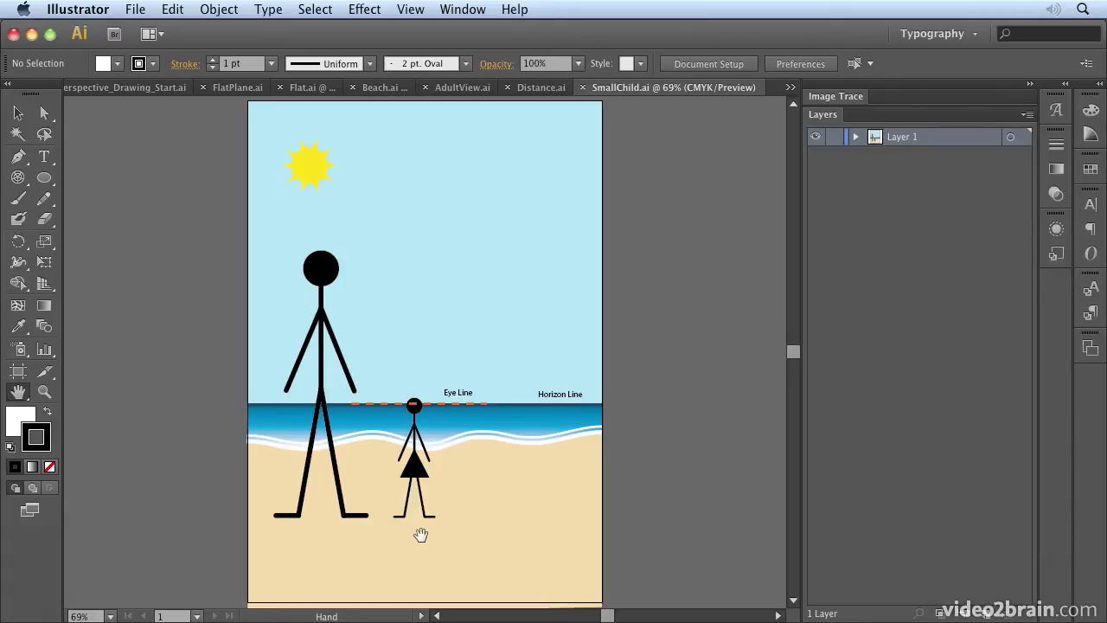
pyautogui.click(789, 88)
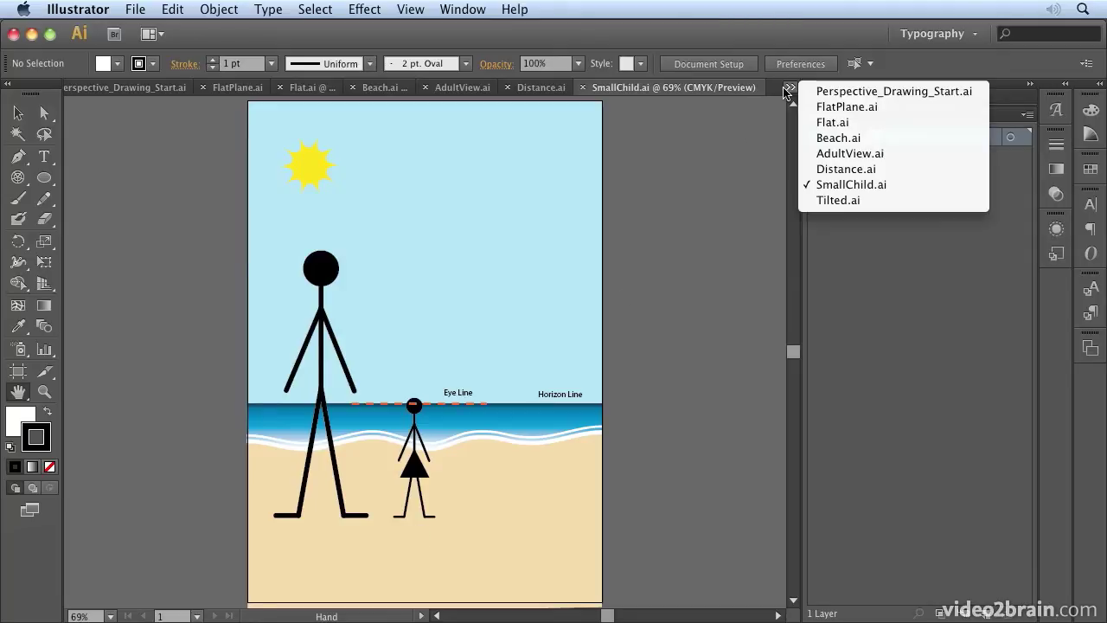
pyautogui.click(854, 170)
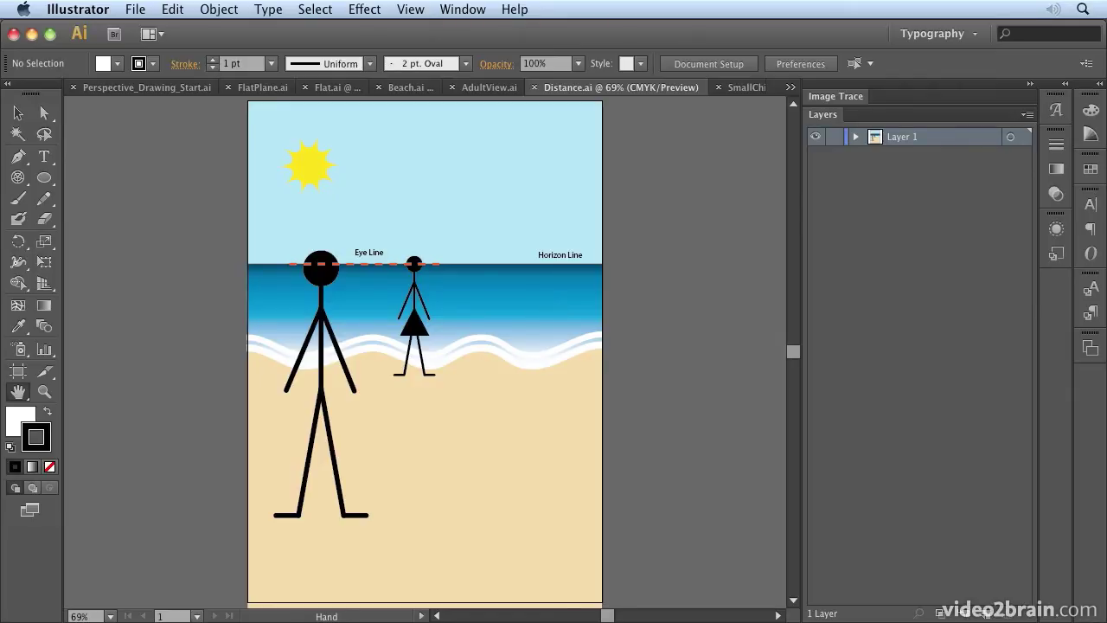
# In Perspective_Drawing_Start.ai, show the perspective grid and collapse the Layers panel group to icons
pyautogui.click(163, 90)
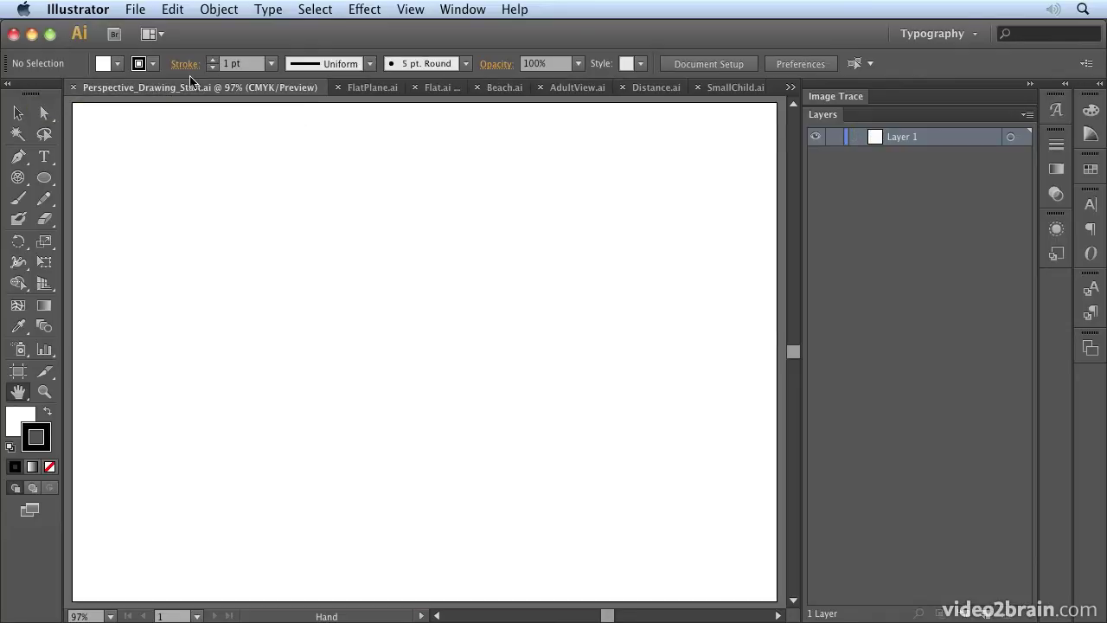
pyautogui.click(44, 286)
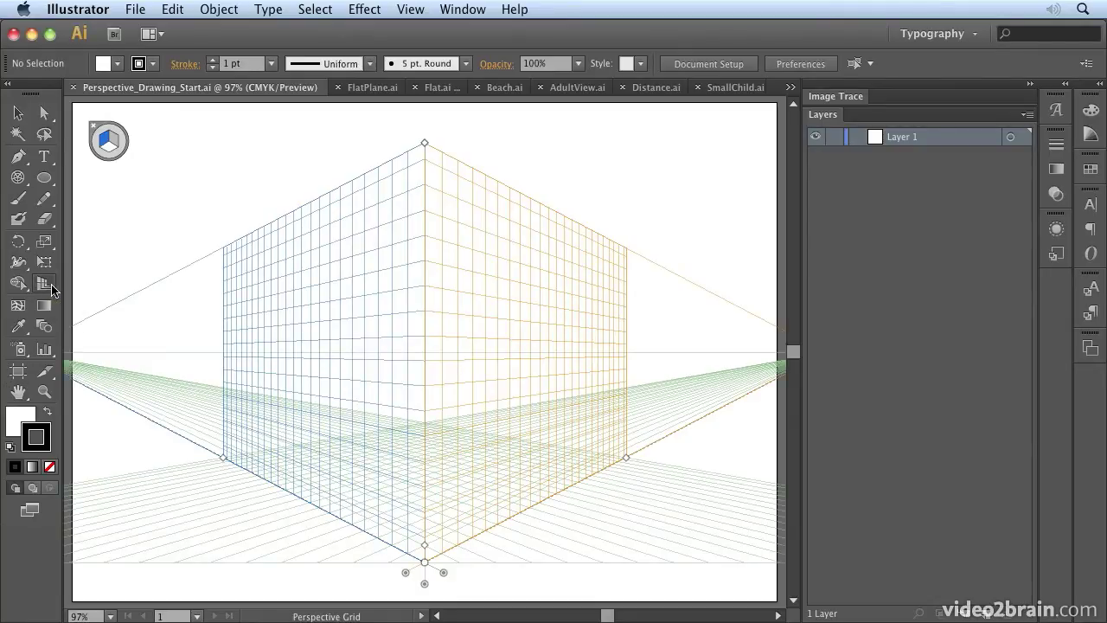
pyautogui.click(1029, 84)
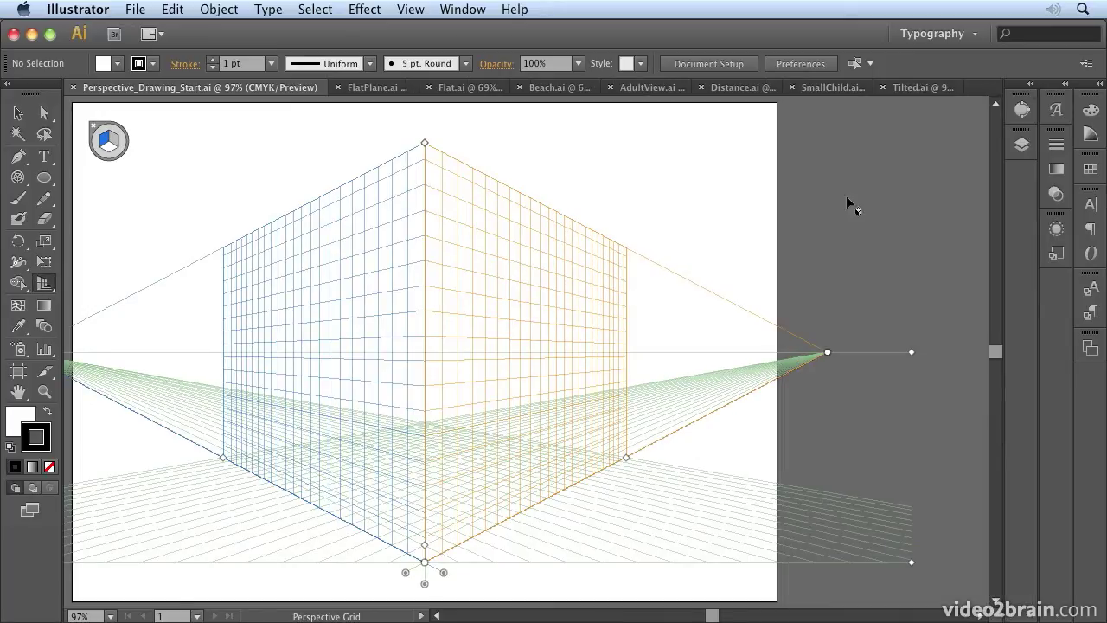
# Adjust the perspective grid's vertical extent so its peak sits slightly closer to the artboard's top edge
pyautogui.press('space')
pyautogui.moveTo(343, 267); pyautogui.dragTo(418, 250)
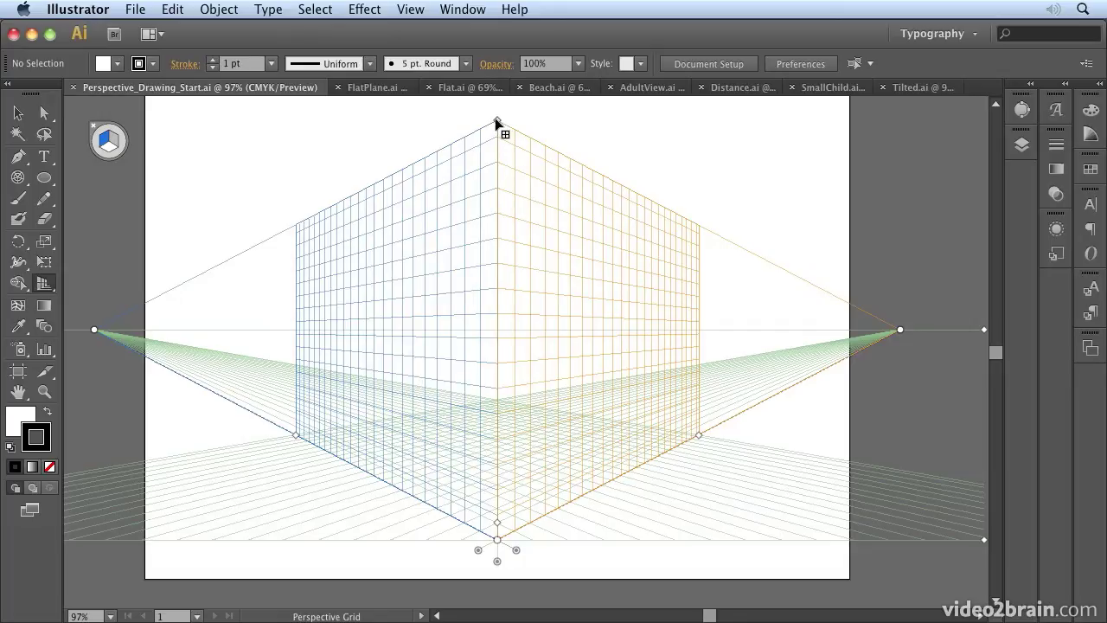
pyautogui.moveTo(497, 121); pyautogui.dragTo(489, 231)
pyautogui.moveTo(487, 167); pyautogui.dragTo(507, 234)
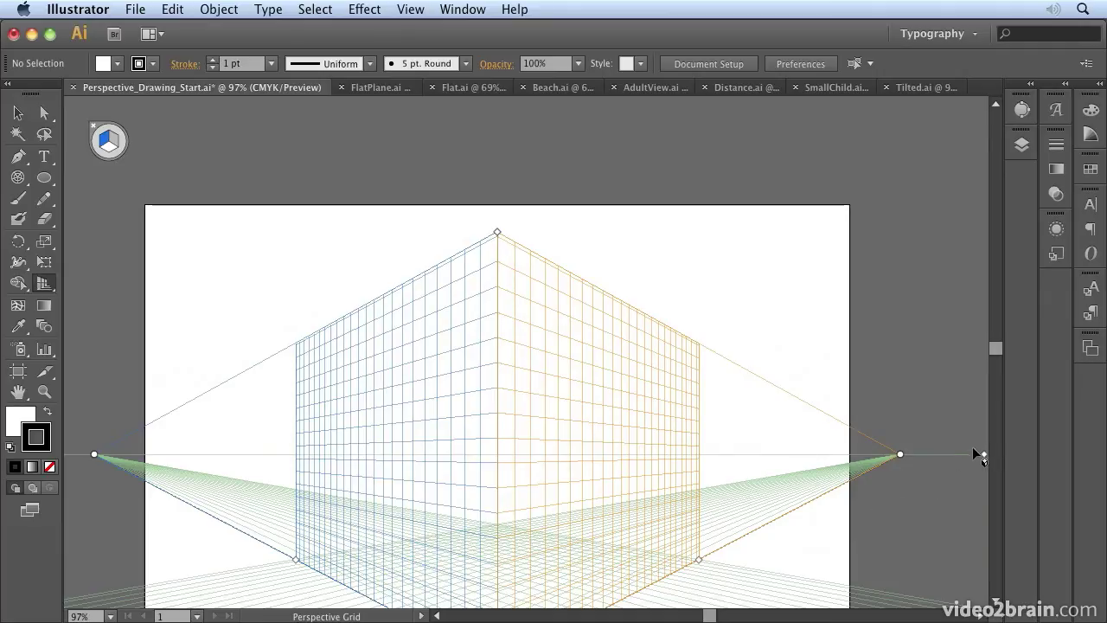
# Lower the perspective grid's horizon line and extend the grid's vertical height upward
pyautogui.moveTo(984, 457); pyautogui.dragTo(888, 526)
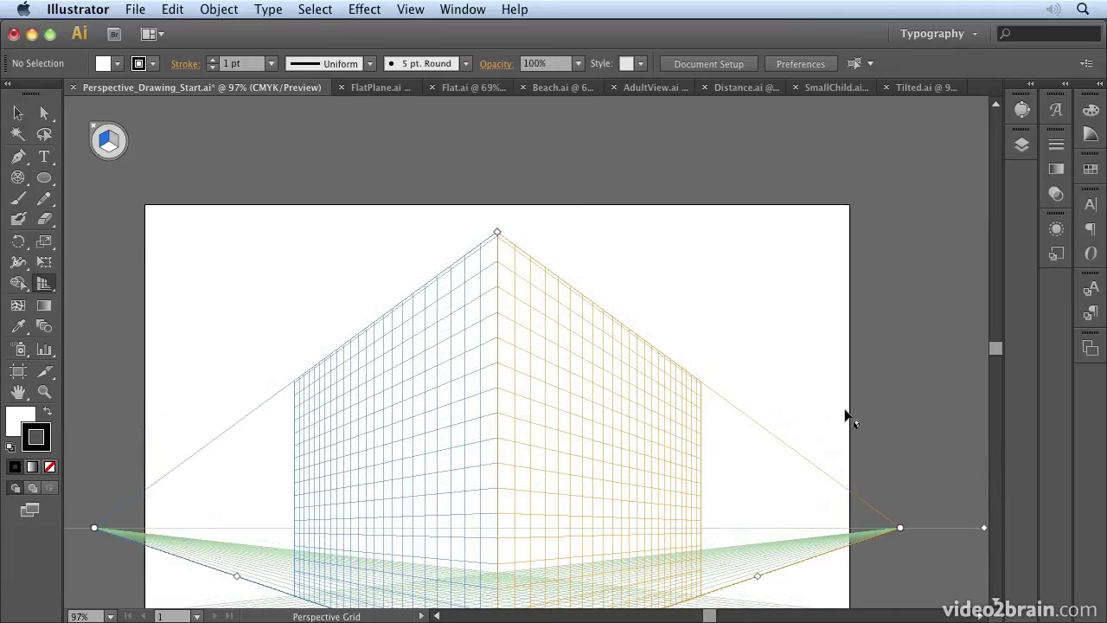
pyautogui.moveTo(717, 500); pyautogui.dragTo(706, 392)
pyautogui.moveTo(496, 130); pyautogui.dragTo(496, 102)
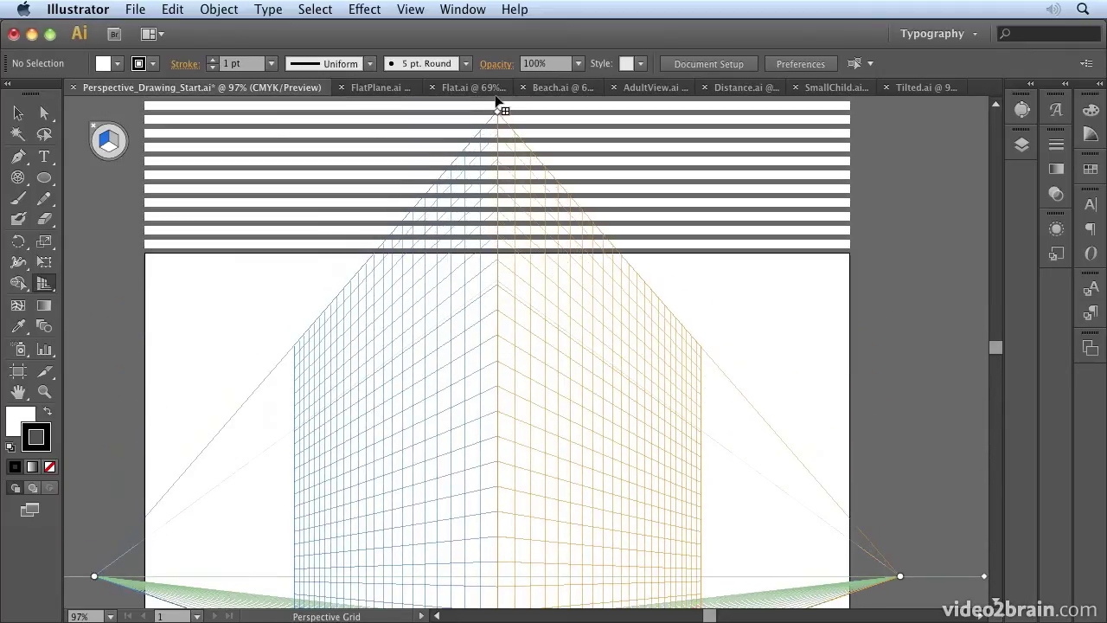
pyautogui.moveTo(594, 450); pyautogui.dragTo(590, 287)
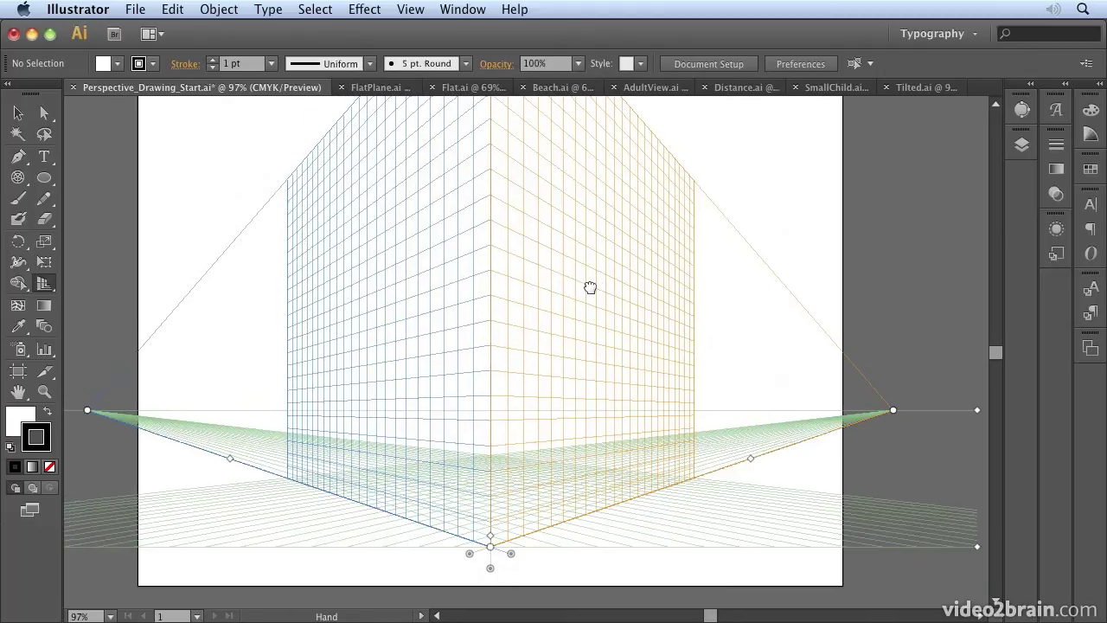
# Raise the horizon line far above the artboard, bring it back down to about mid-artboard, and reduce the grid's height
pyautogui.moveTo(974, 408); pyautogui.dragTo(872, 116)
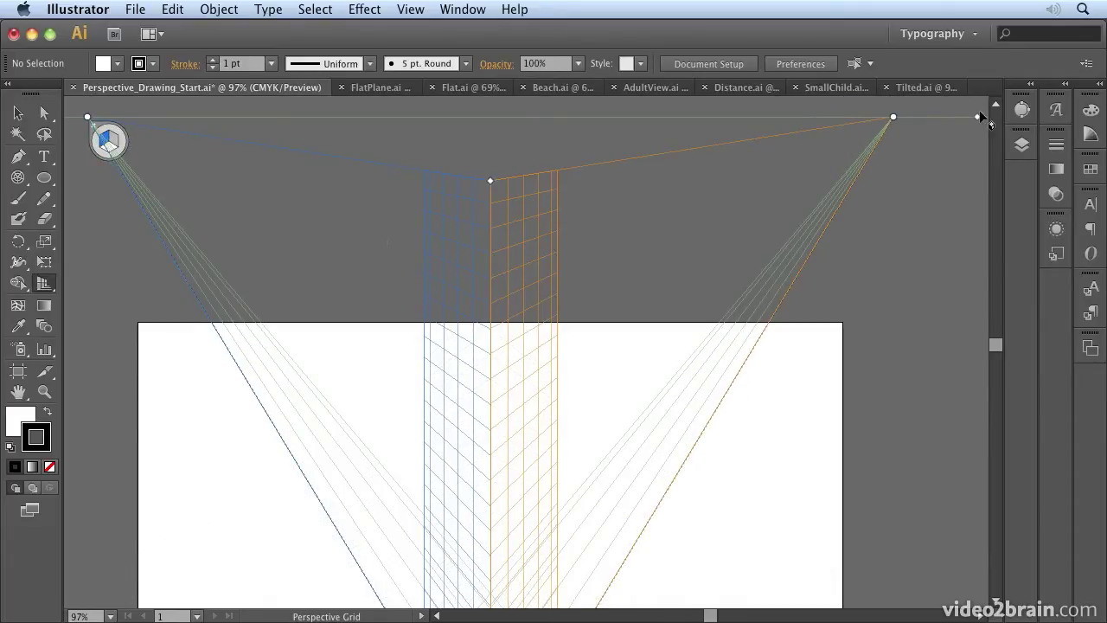
pyautogui.moveTo(977, 115); pyautogui.dragTo(952, 606)
pyautogui.moveTo(490, 178); pyautogui.dragTo(489, 346)
pyautogui.moveTo(555, 472); pyautogui.dragTo(554, 240)
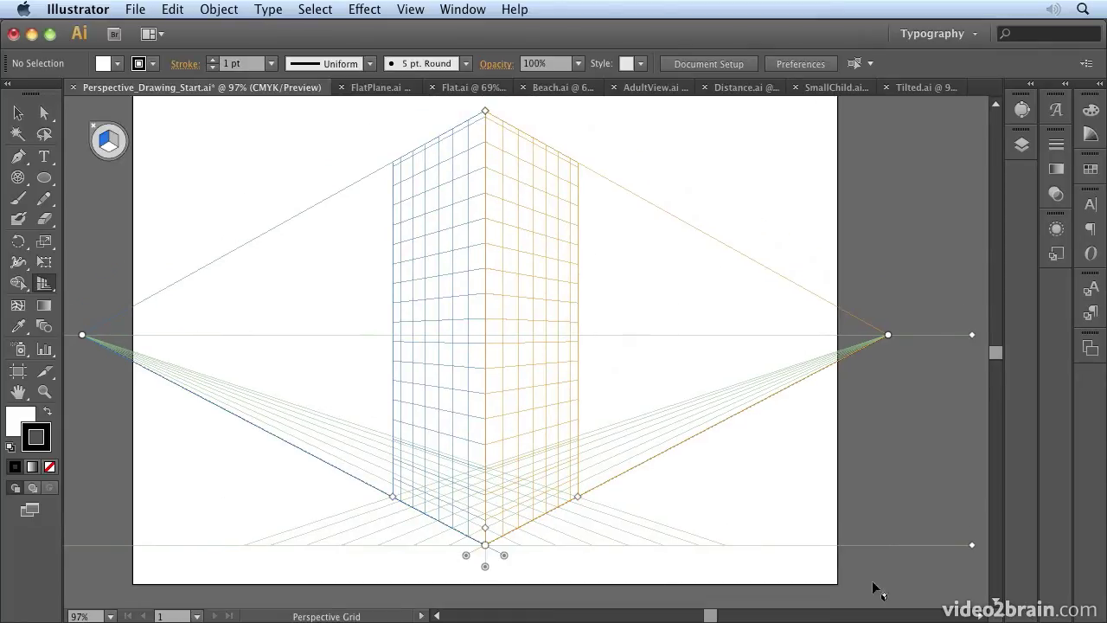
# Move the whole perspective grid up and left by its ground level, and back toward the artboard's centre
pyautogui.moveTo(970, 543); pyautogui.dragTo(818, 439)
pyautogui.moveTo(814, 228); pyautogui.dragTo(799, 174)
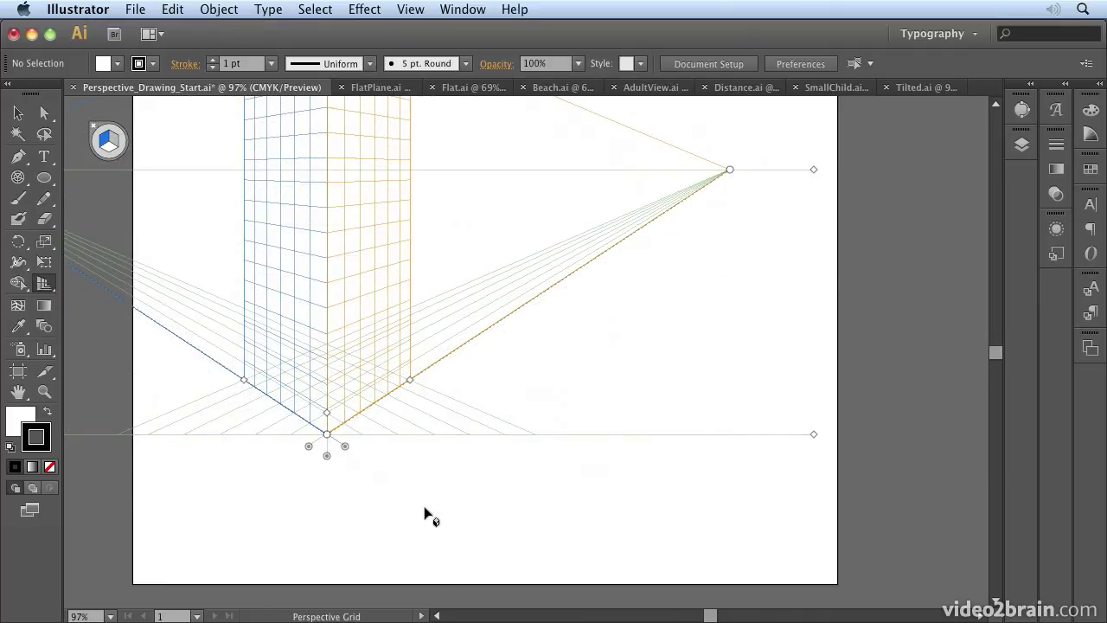
pyautogui.moveTo(404, 366); pyautogui.dragTo(498, 430)
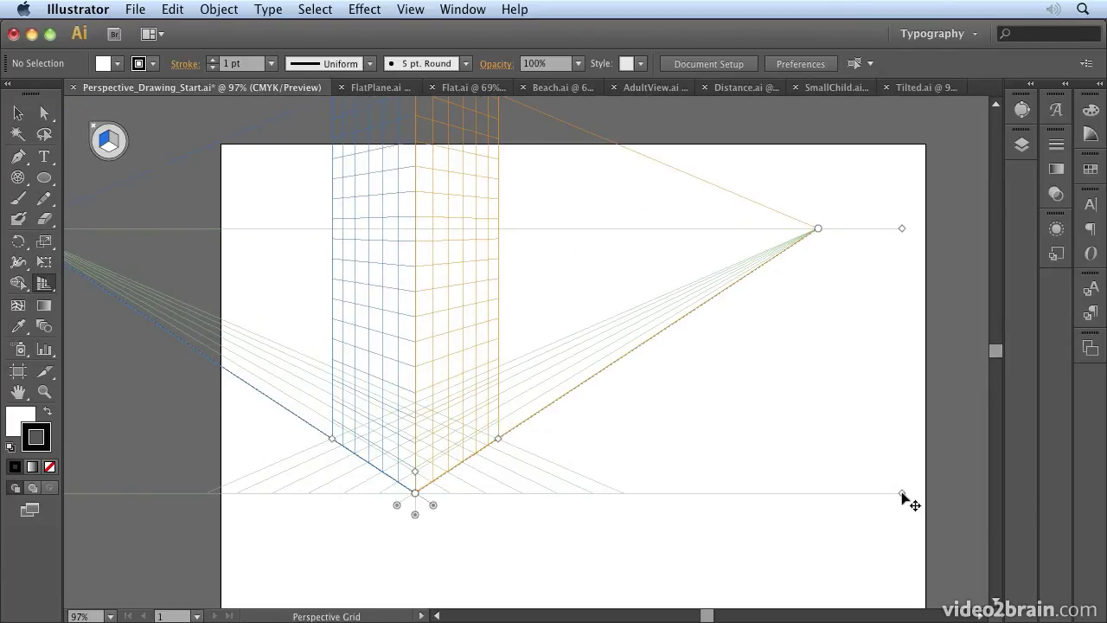
pyautogui.moveTo(954, 500); pyautogui.dragTo(955, 542)
# Reset the perspective grid to the Two Point Perspective preset [2P-Normal View]
pyautogui.click(405, 10)
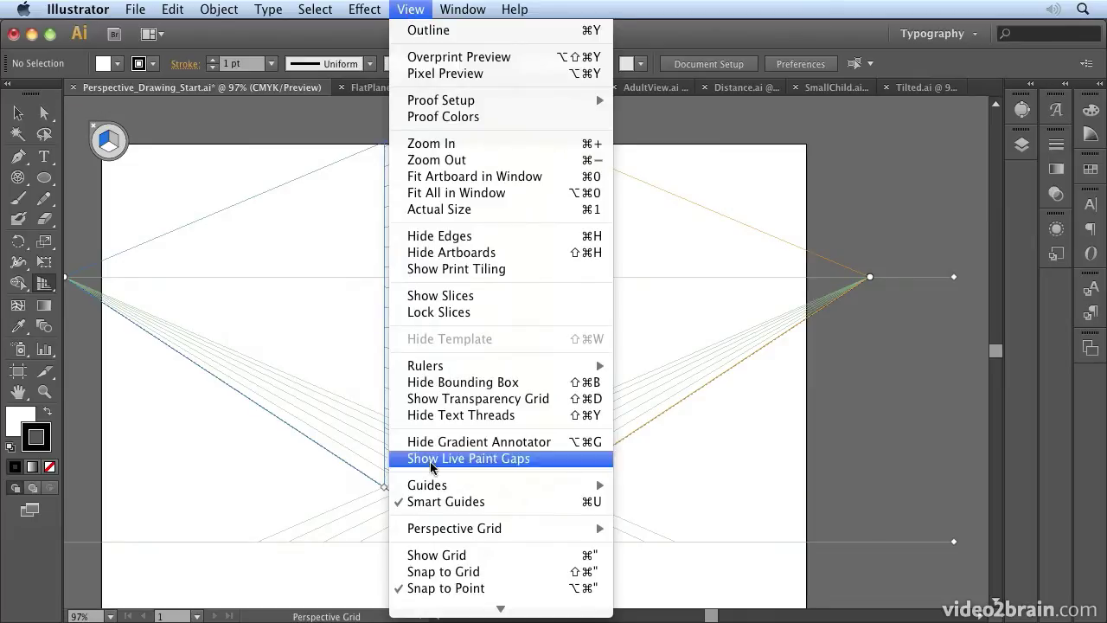
pyautogui.moveTo(421, 527)
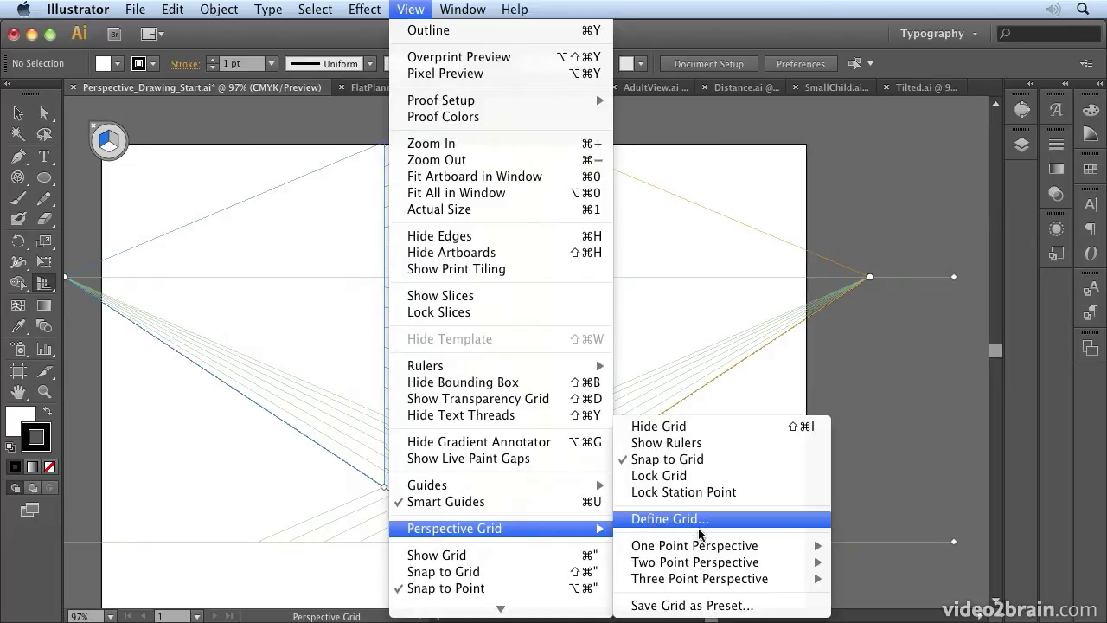
pyautogui.moveTo(692, 564)
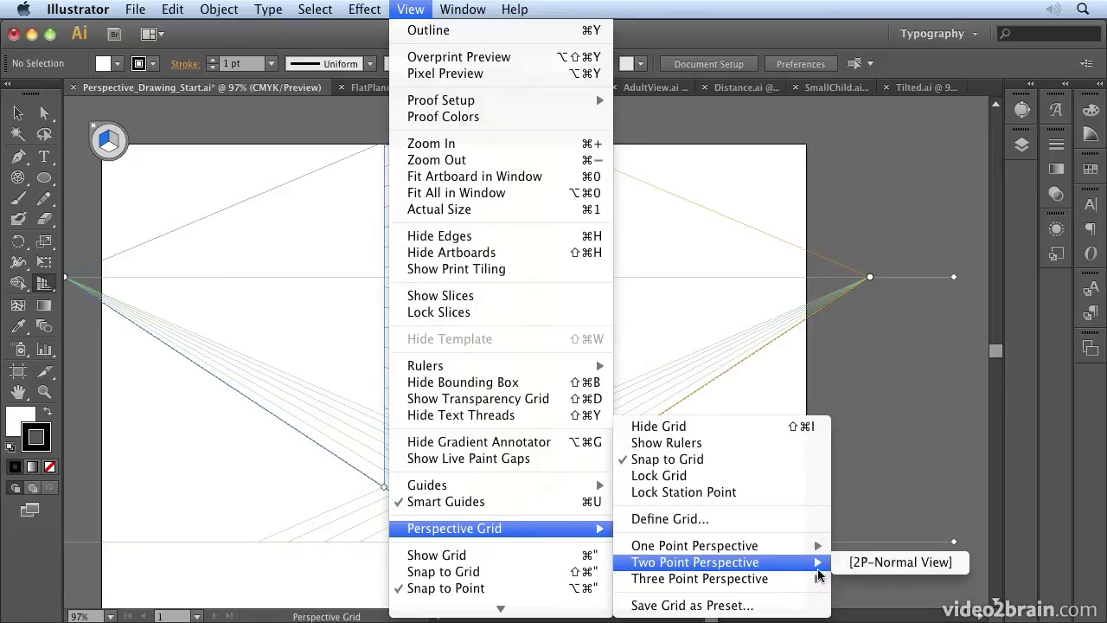
pyautogui.click(880, 564)
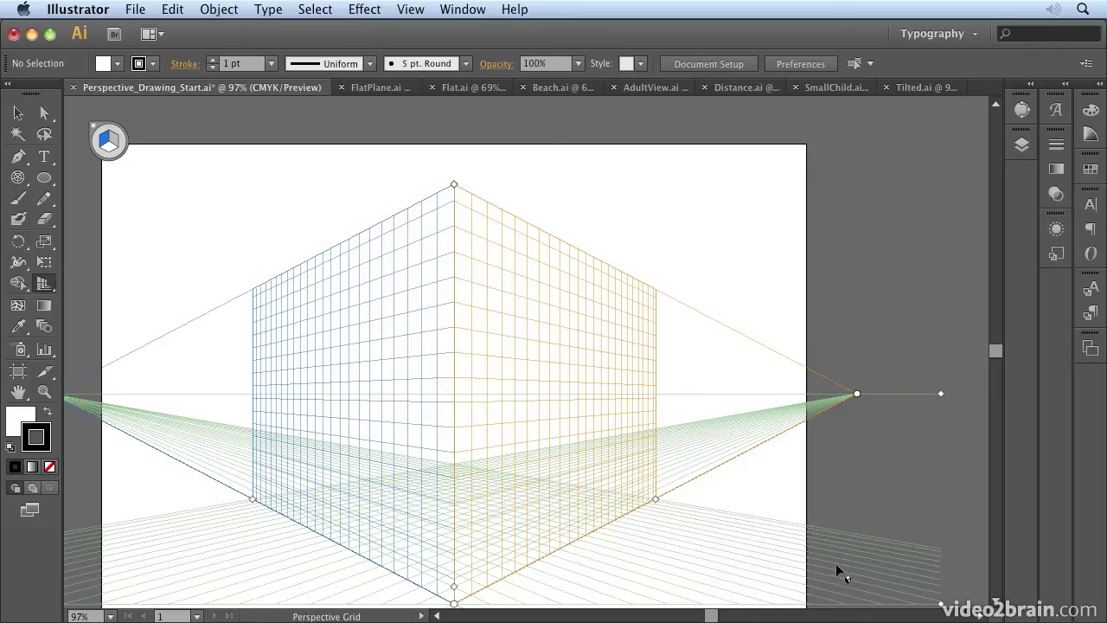
# Shorten the extents of the right and left grid planes toward the centre edge
pyautogui.press('space')
pyautogui.moveTo(393, 475); pyautogui.dragTo(391, 388)
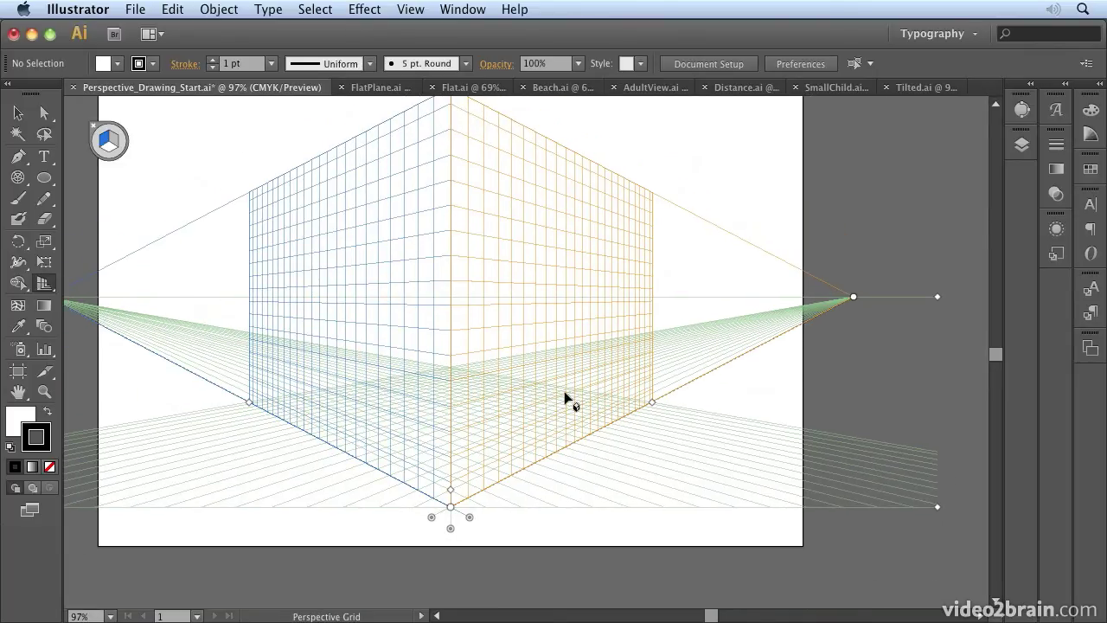
pyautogui.moveTo(654, 404); pyautogui.dragTo(613, 437)
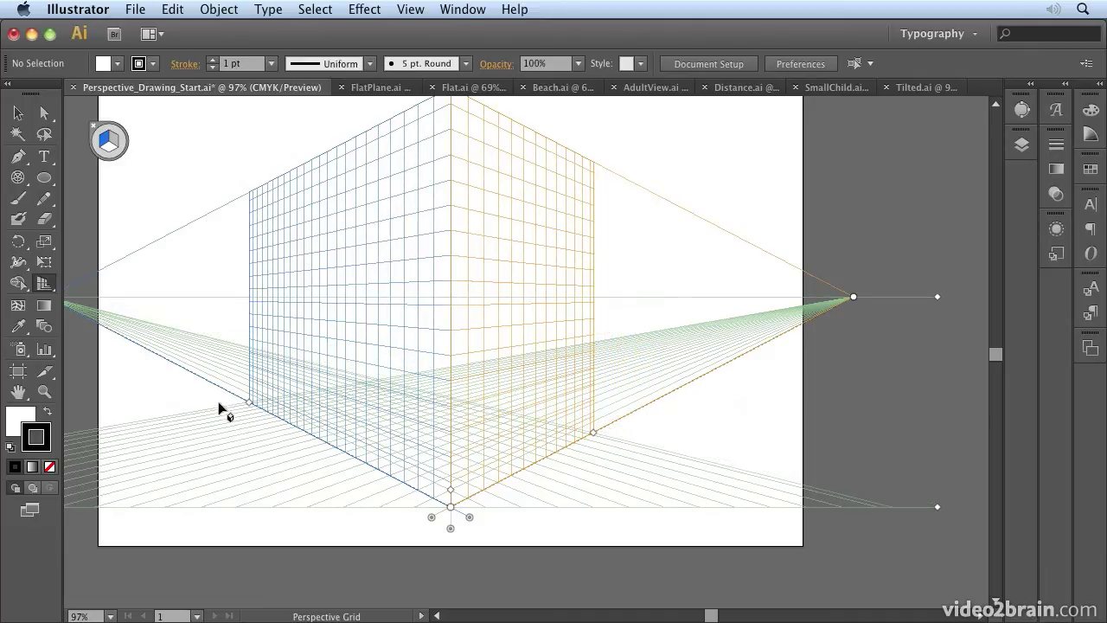
pyautogui.moveTo(247, 405); pyautogui.dragTo(301, 429)
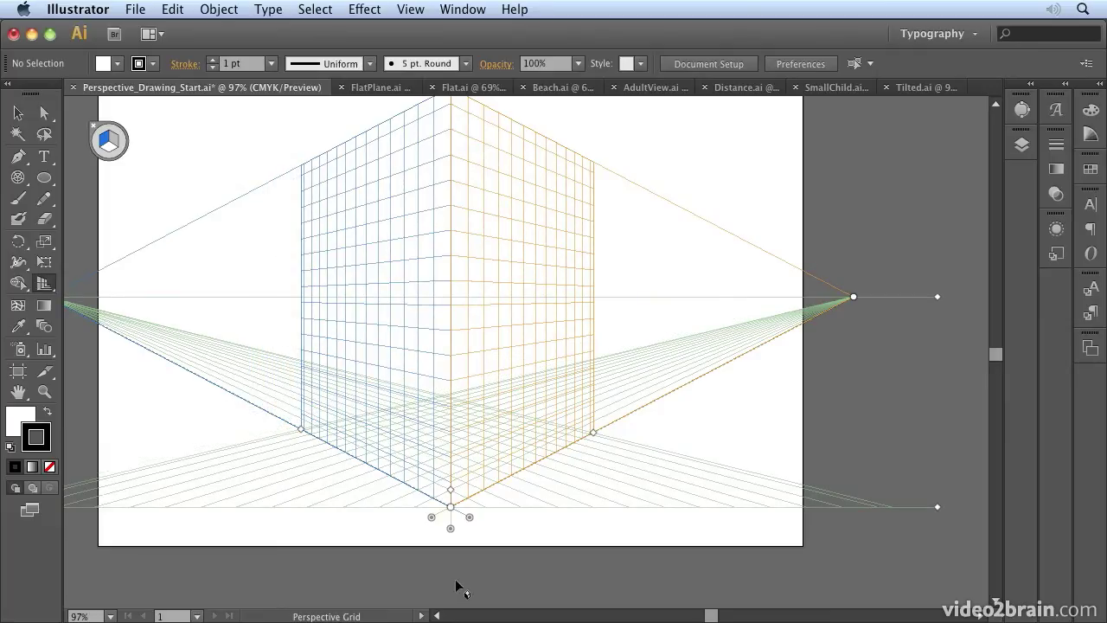
# Enlarge the perspective grid's cell size and extend the right and left planes outward toward their vanishing points
pyautogui.moveTo(450, 491); pyautogui.dragTo(450, 447)
pyautogui.moveTo(594, 433); pyautogui.dragTo(920, 355)
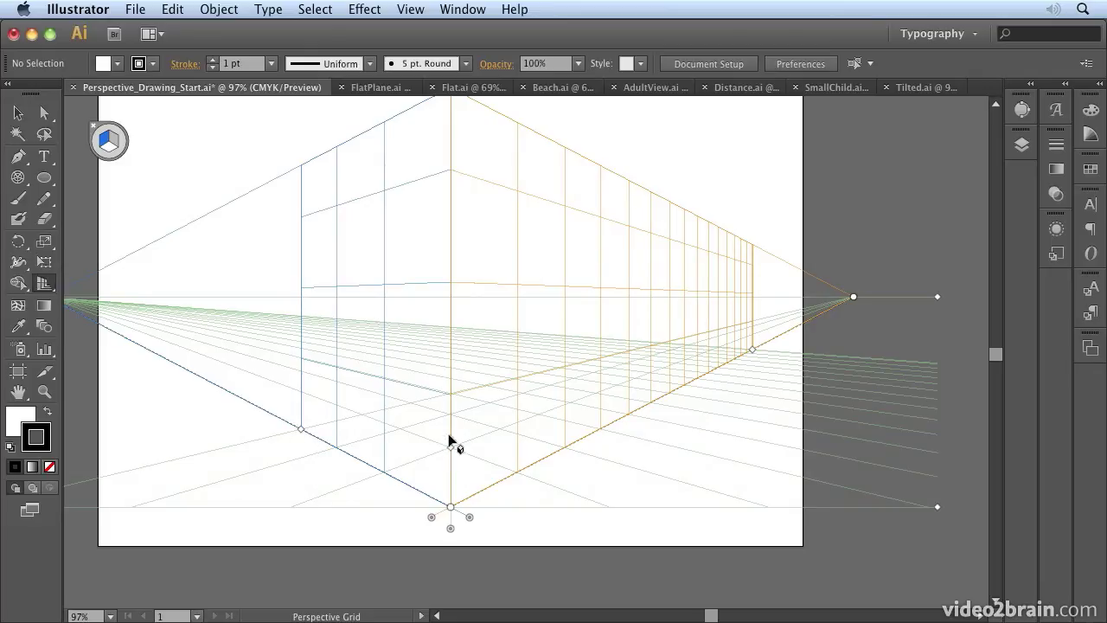
pyautogui.moveTo(294, 434); pyautogui.dragTo(76, 383)
pyautogui.hscroll(-5, 76, 383)
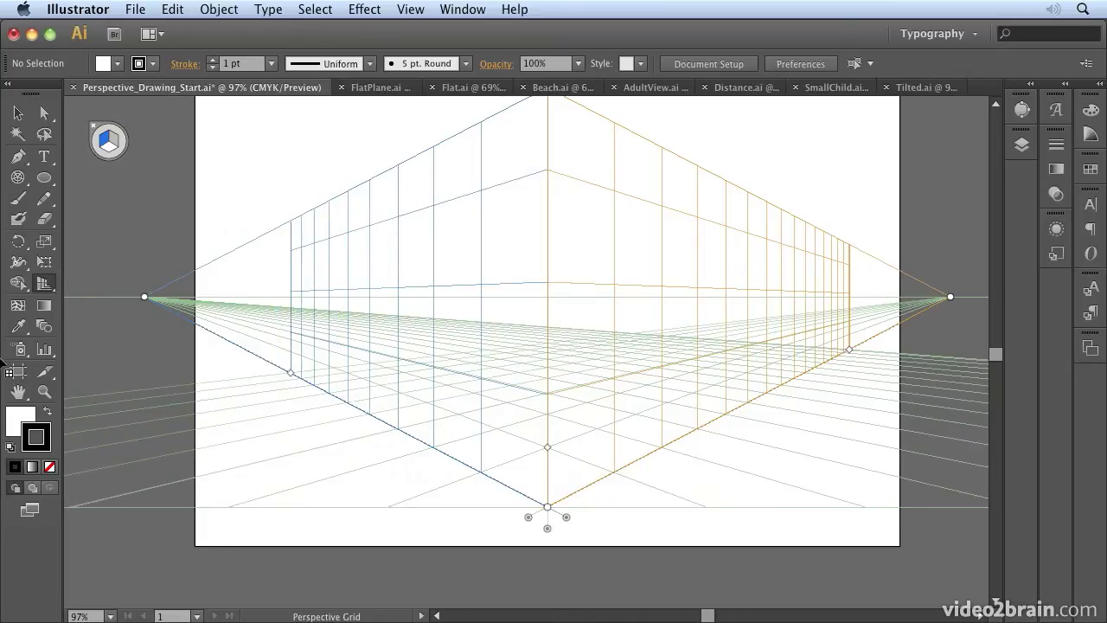
pyautogui.hscroll(-1, 100, 387)
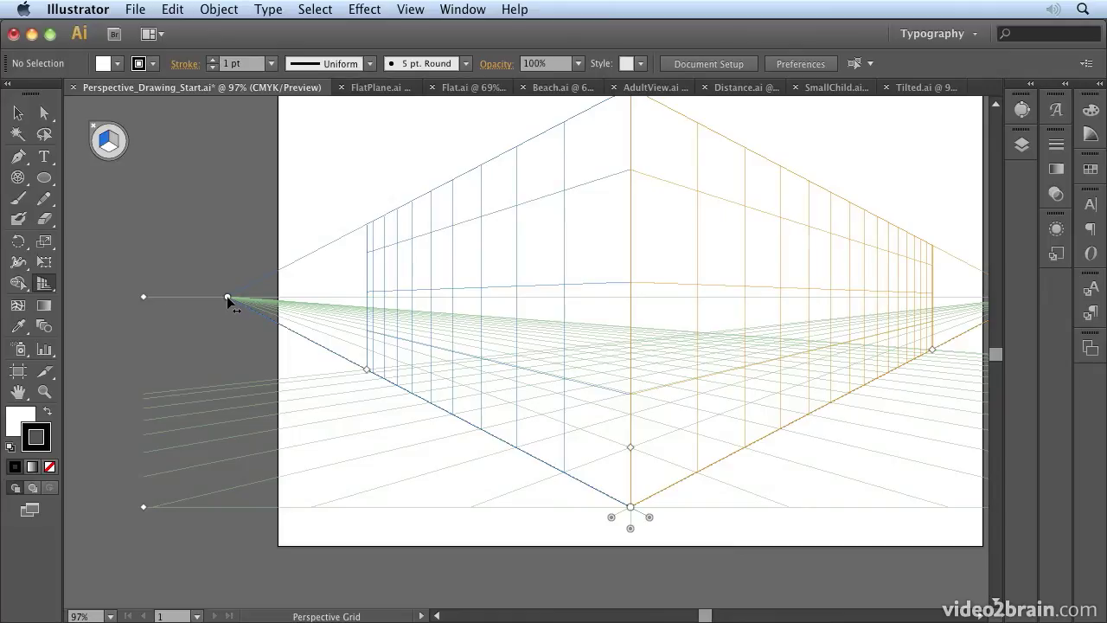
# Move the left and right vanishing points of the two-point grid farther outward along the horizon line
pyautogui.moveTo(227, 297); pyautogui.dragTo(205, 342)
pyautogui.press('space')
pyautogui.moveTo(893, 346); pyautogui.dragTo(610, 334)
pyautogui.moveTo(849, 284); pyautogui.dragTo(1045, 286)
pyautogui.press('space')
pyautogui.moveTo(395, 299); pyautogui.dragTo(484, 475)
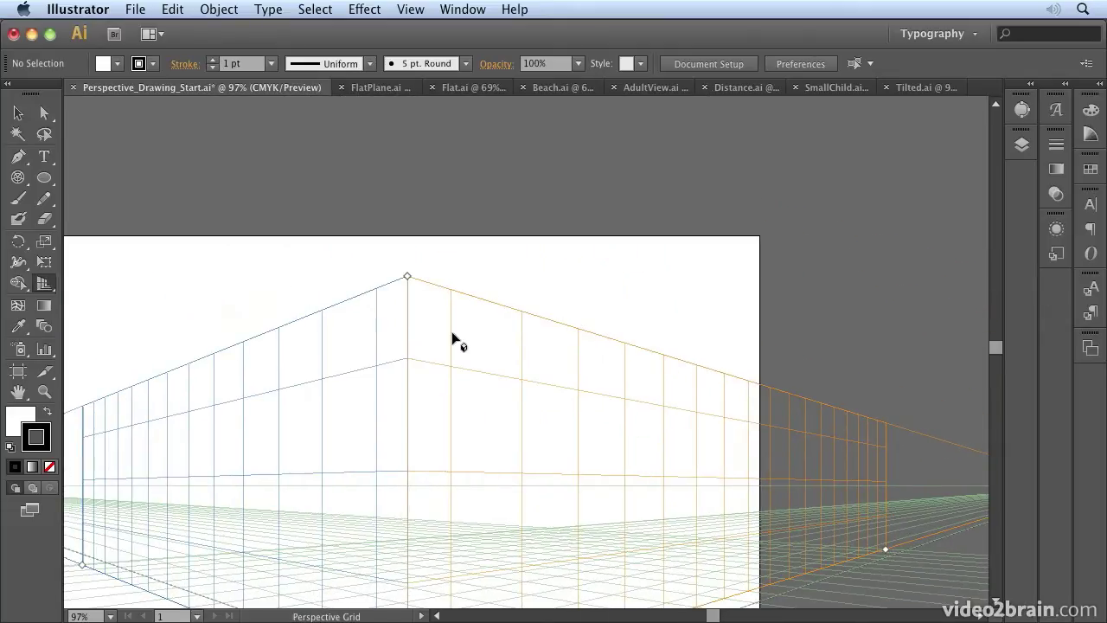
# Raise the vertical extent of the two-point grid far above the artboard's upper edge
pyautogui.moveTo(407, 278); pyautogui.dragTo(407, 133)
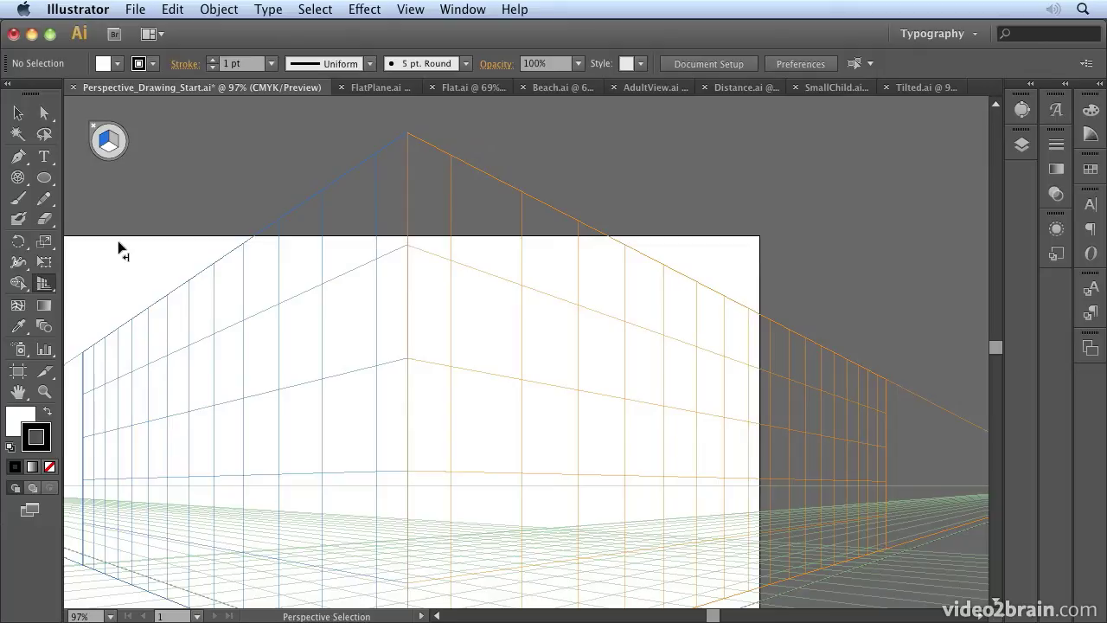
pyautogui.press('super+minus')
pyautogui.press('super+minus')
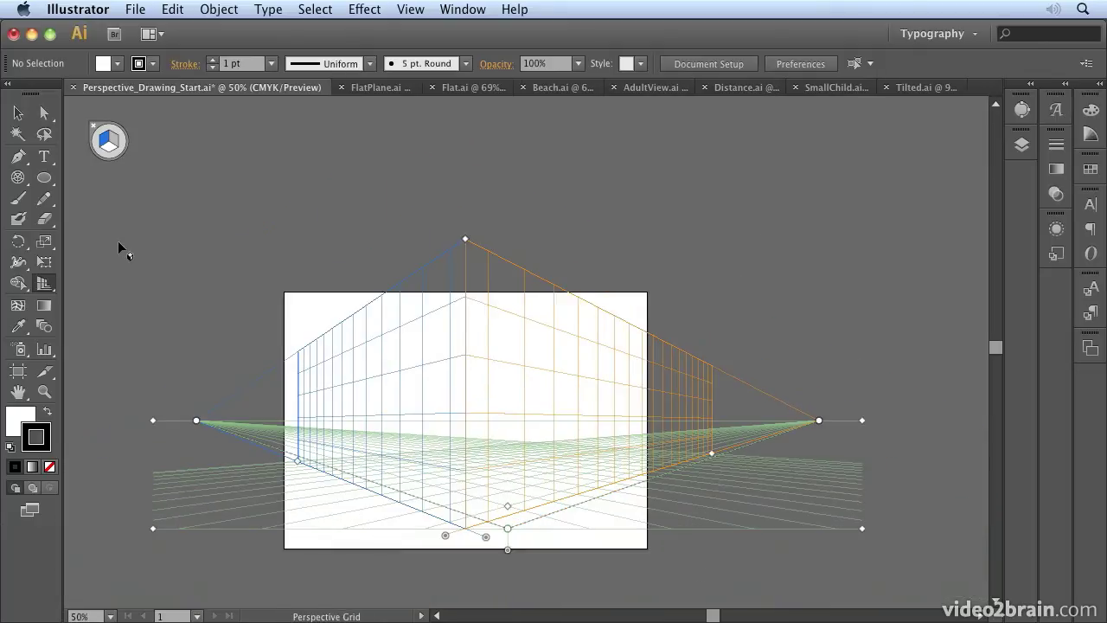
pyautogui.moveTo(467, 243); pyautogui.dragTo(467, 112)
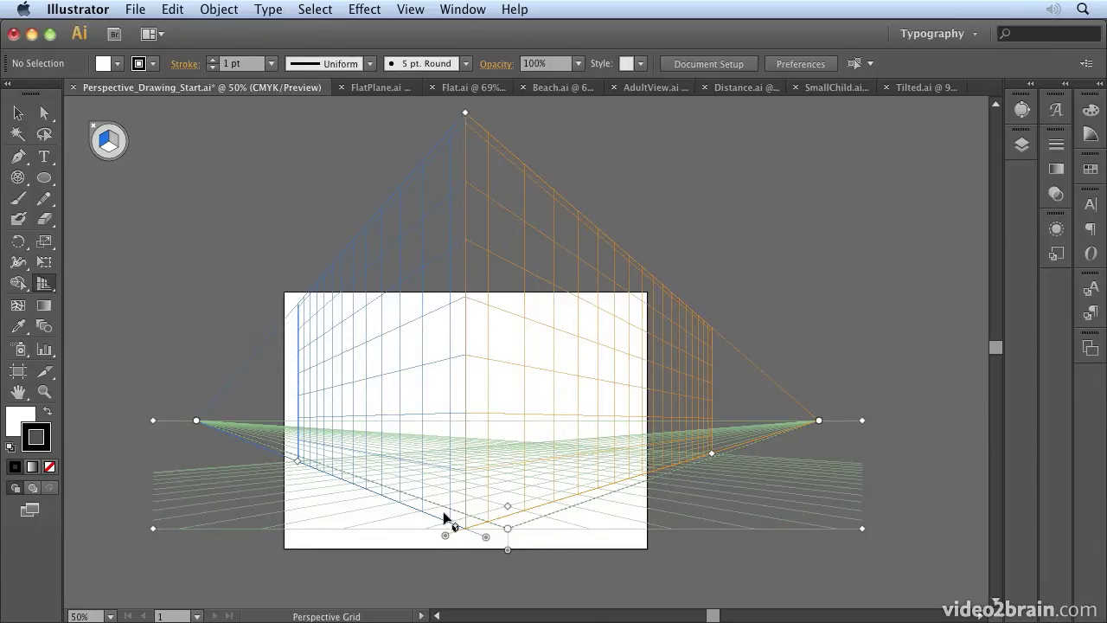
# Reduce the cell size of the two-point perspective grid slightly
pyautogui.moveTo(498, 549); pyautogui.dragTo(486, 394)
pyautogui.moveTo(486, 394); pyautogui.dragTo(488, 391)
pyautogui.press('space')
pyautogui.moveTo(569, 264); pyautogui.dragTo(553, 382)
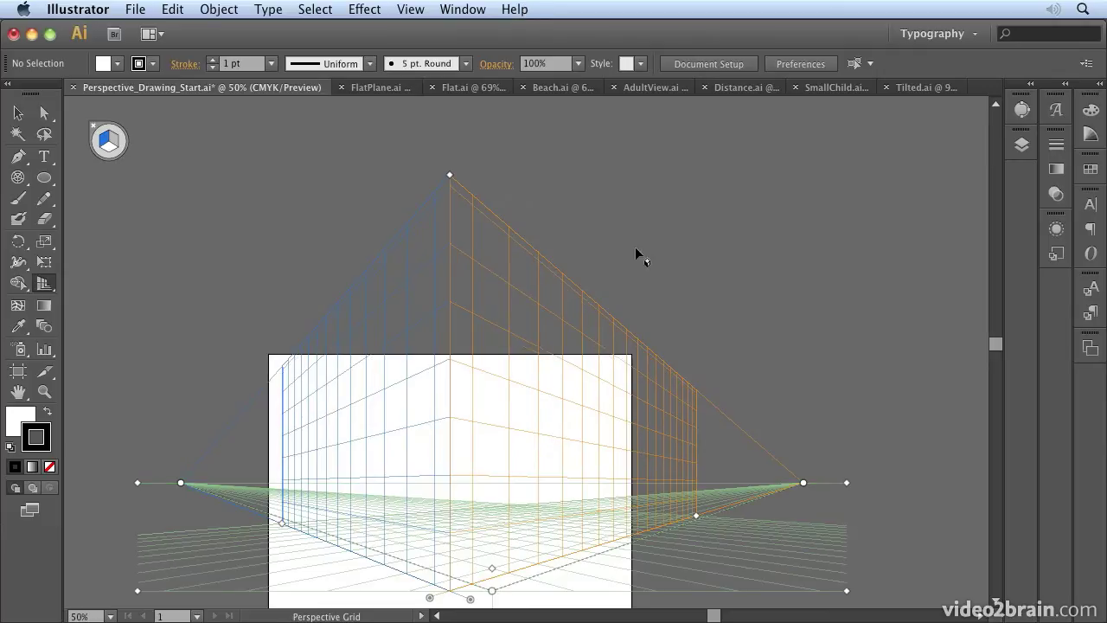
pyautogui.press('space')
pyautogui.moveTo(514, 566); pyautogui.dragTo(479, 389)
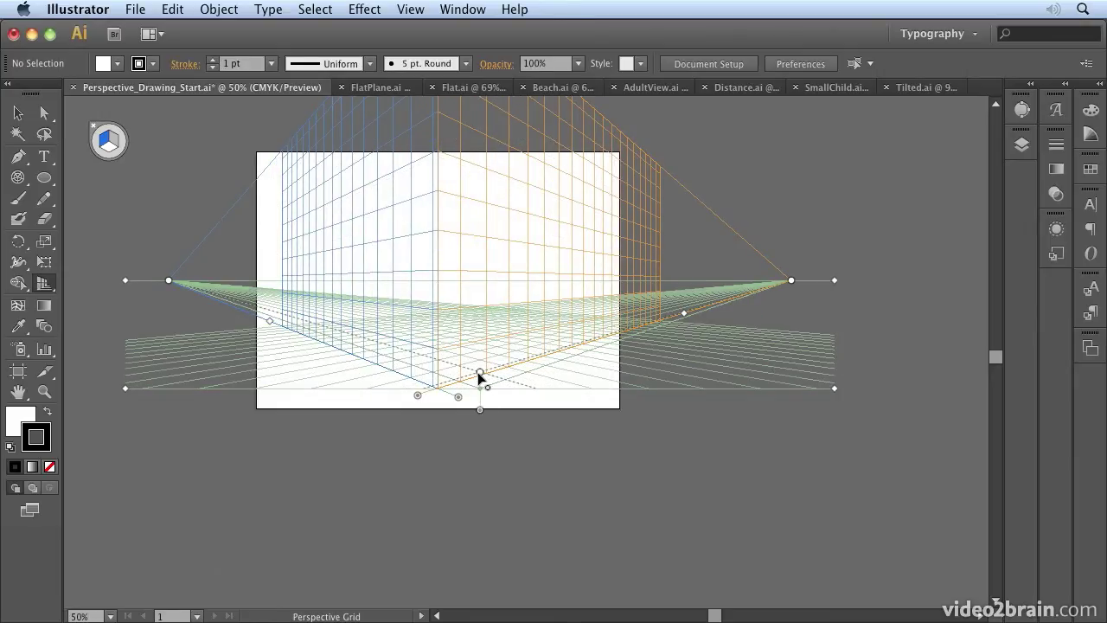
# Shift the right grid plane slightly left and the left grid plane to the right so the two planes cross
pyautogui.moveTo(458, 398); pyautogui.dragTo(243, 463)
pyautogui.moveTo(420, 397)
pyautogui.mouseDown()
pyautogui.moveTo(571, 427)
pyautogui.moveTo(675, 470)
pyautogui.moveTo(404, 411)
pyautogui.mouseUp()
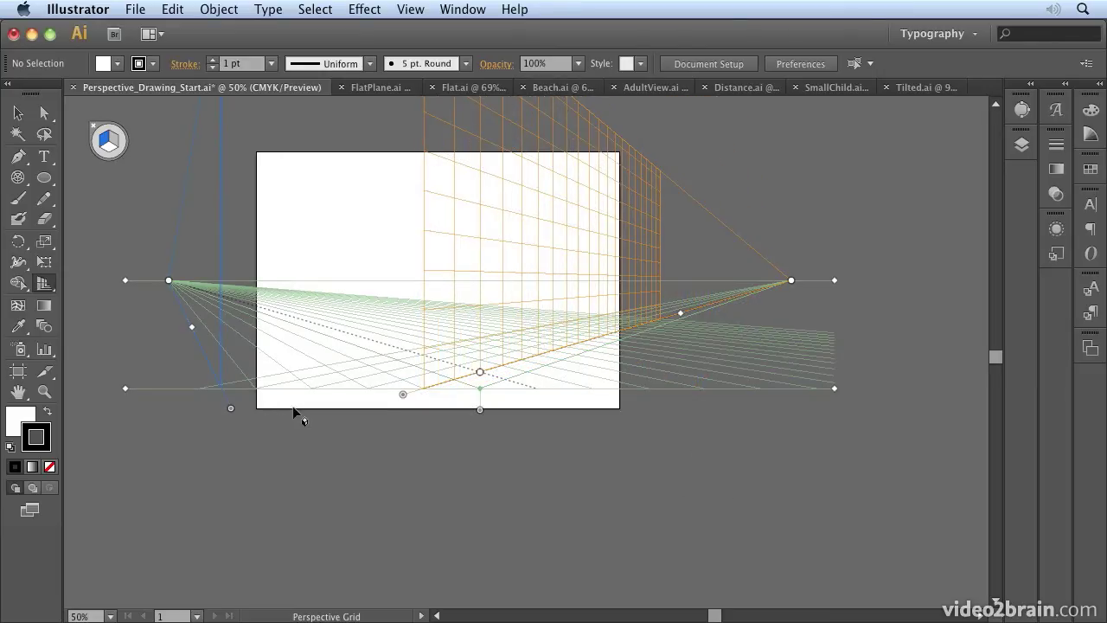
pyautogui.moveTo(232, 410); pyautogui.dragTo(545, 385)
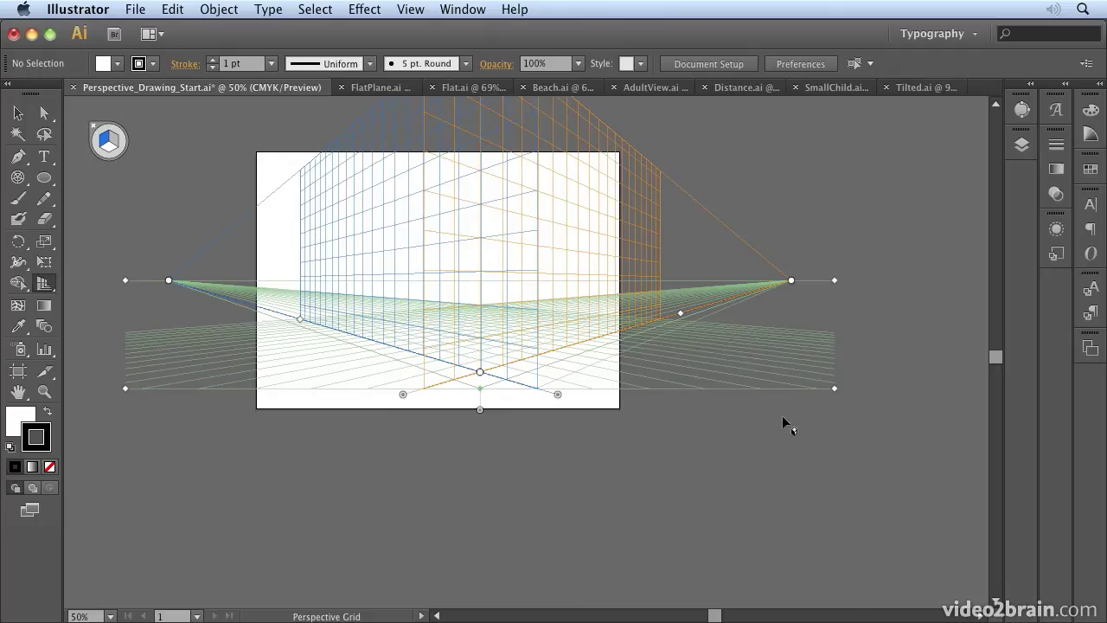
# Move the left and right grid planes apart beyond the artboard's sides and lower the horizontal grid plane below the artboard
pyautogui.moveTo(557, 396); pyautogui.dragTo(80, 450)
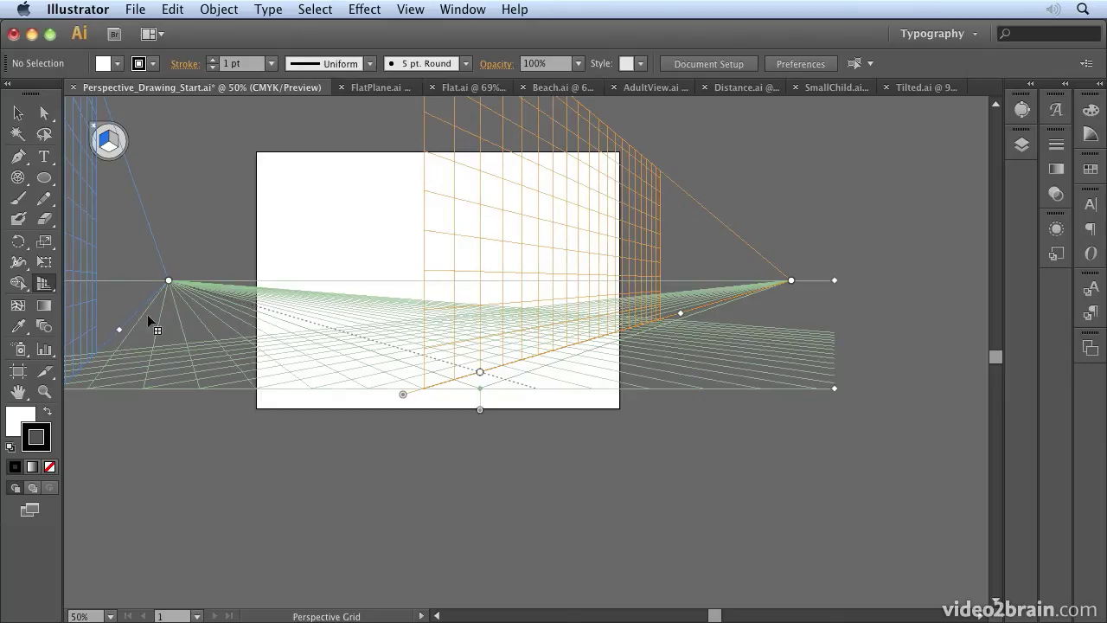
pyautogui.moveTo(403, 395); pyautogui.dragTo(698, 413)
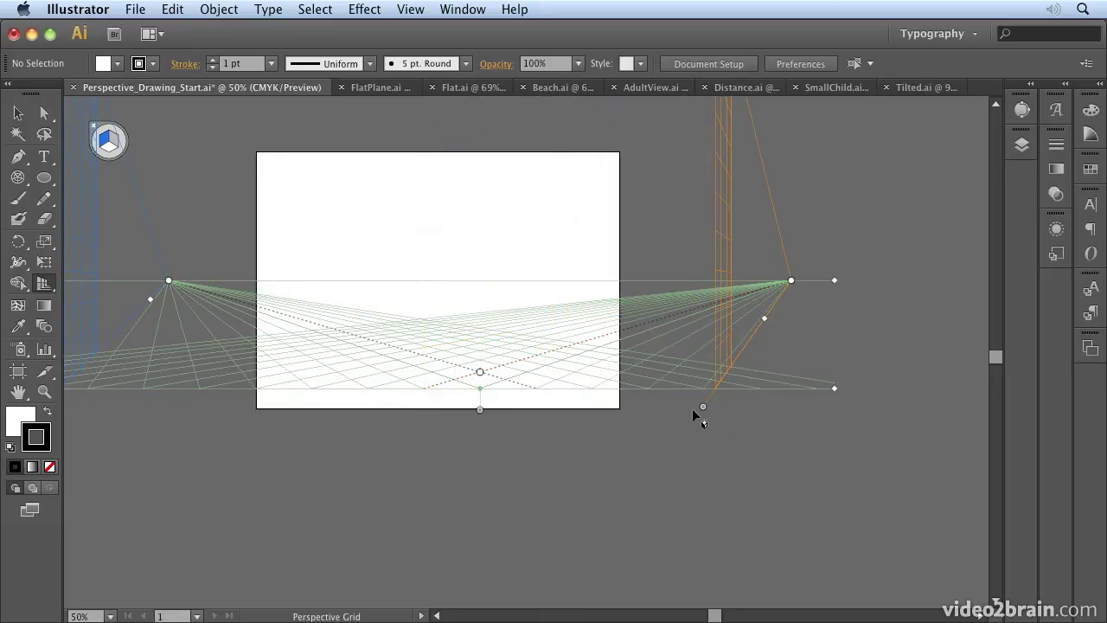
pyautogui.moveTo(478, 409); pyautogui.dragTo(445, 491)
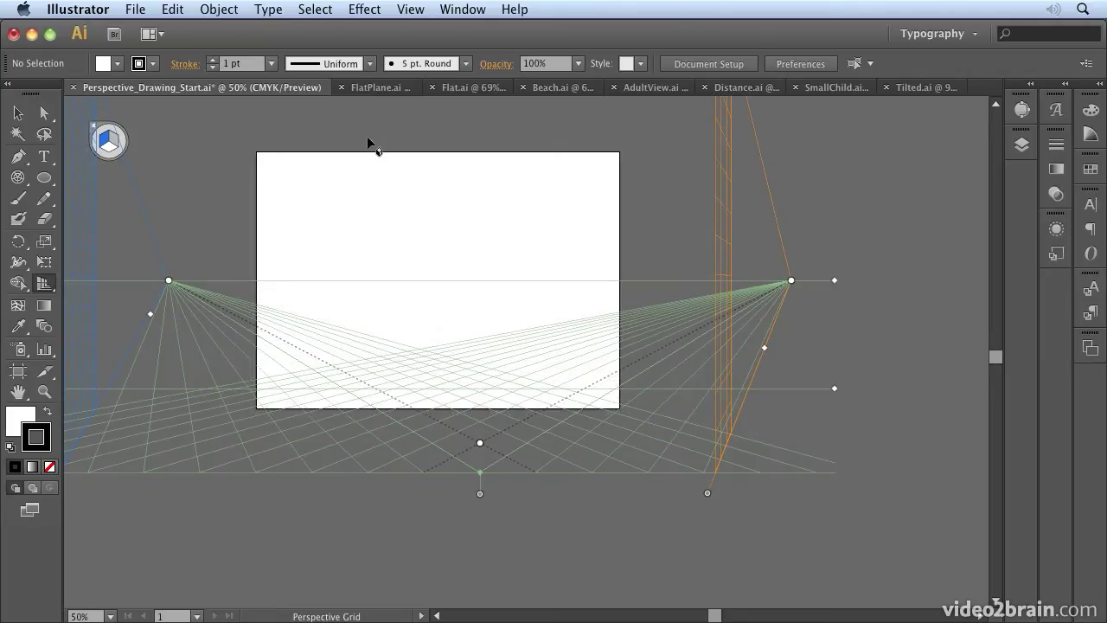
# Switch the perspective grid to the One Point Perspective preset [1P-Normal View]
pyautogui.click(409, 9)
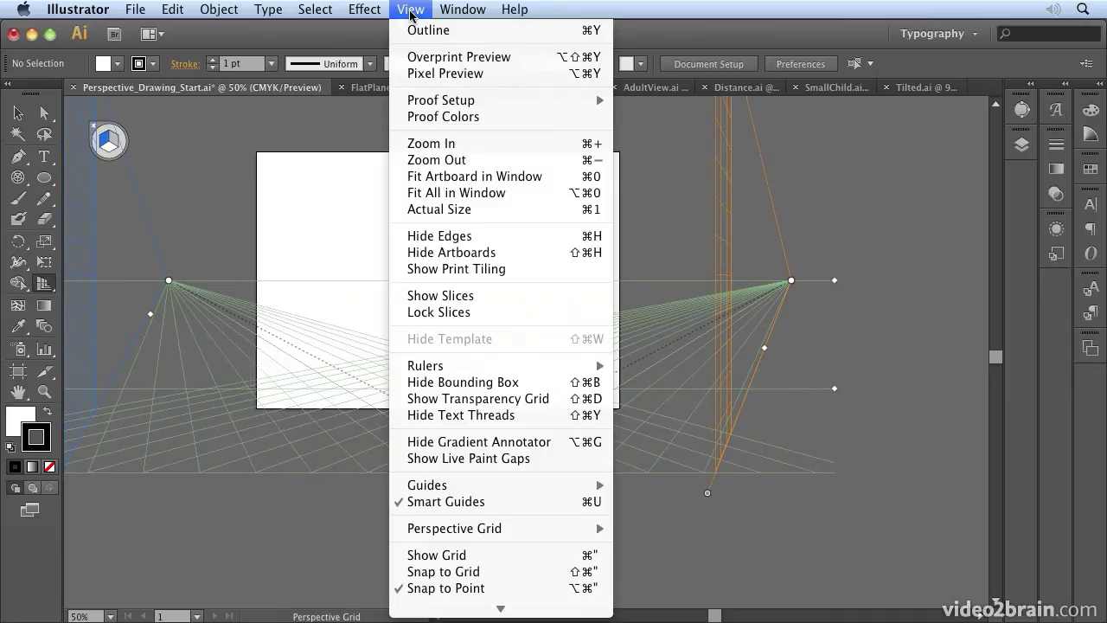
pyautogui.moveTo(507, 528)
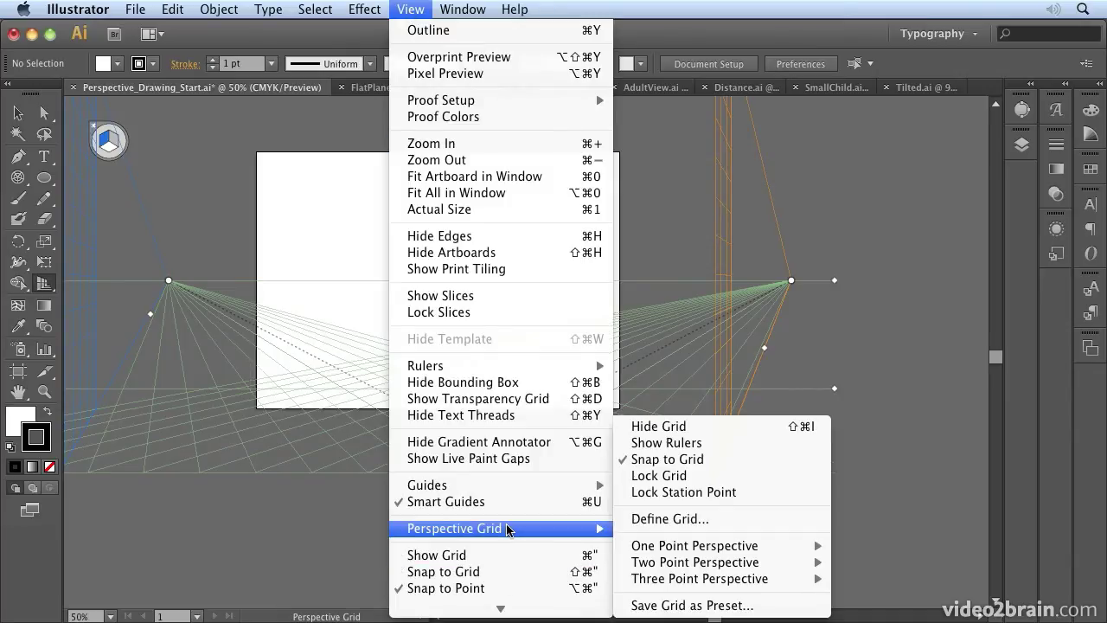
pyautogui.moveTo(705, 548)
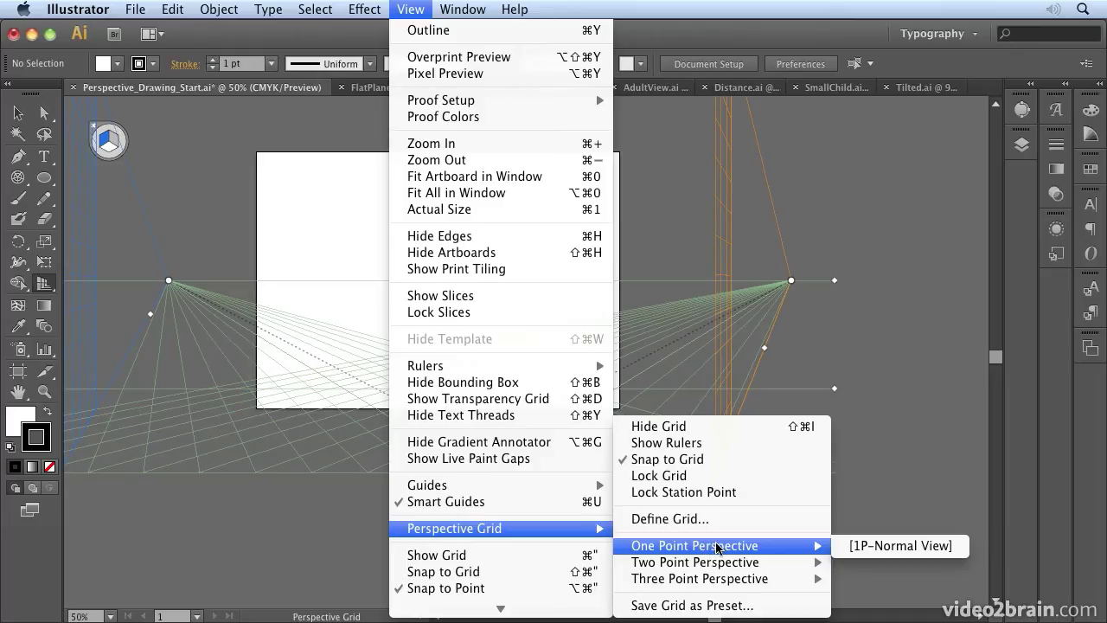
pyautogui.click(878, 548)
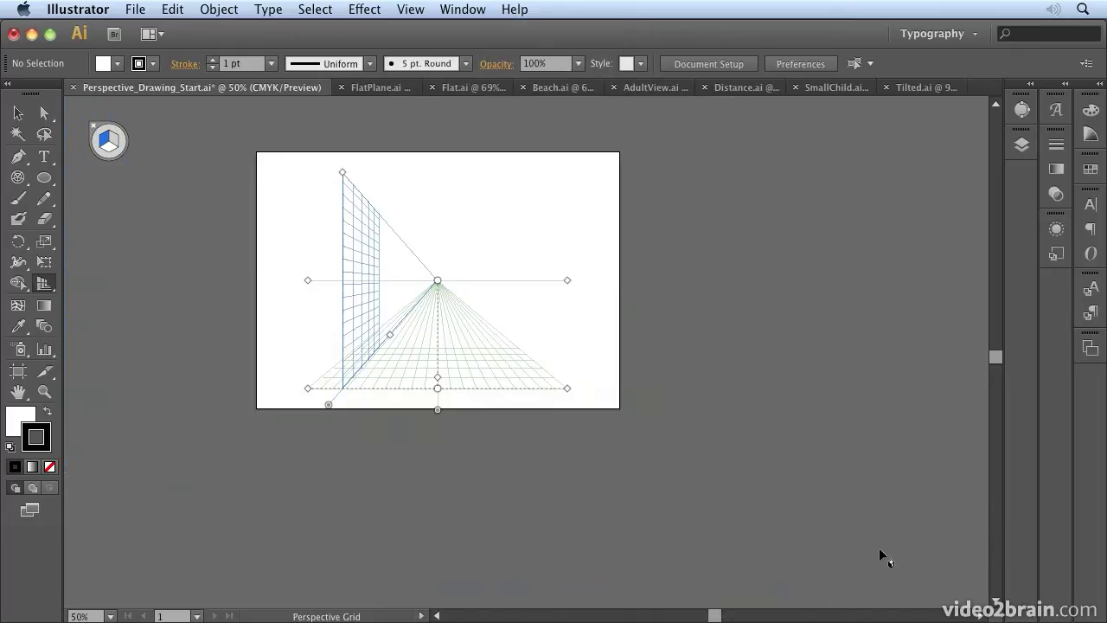
# Move the one-point grid's left plane outward and lower the horizon line toward the ground level
pyautogui.moveTo(328, 405); pyautogui.dragTo(293, 402)
pyautogui.moveTo(568, 390)
pyautogui.mouseDown()
pyautogui.moveTo(592, 391)
pyautogui.moveTo(563, 392)
pyautogui.mouseUp()
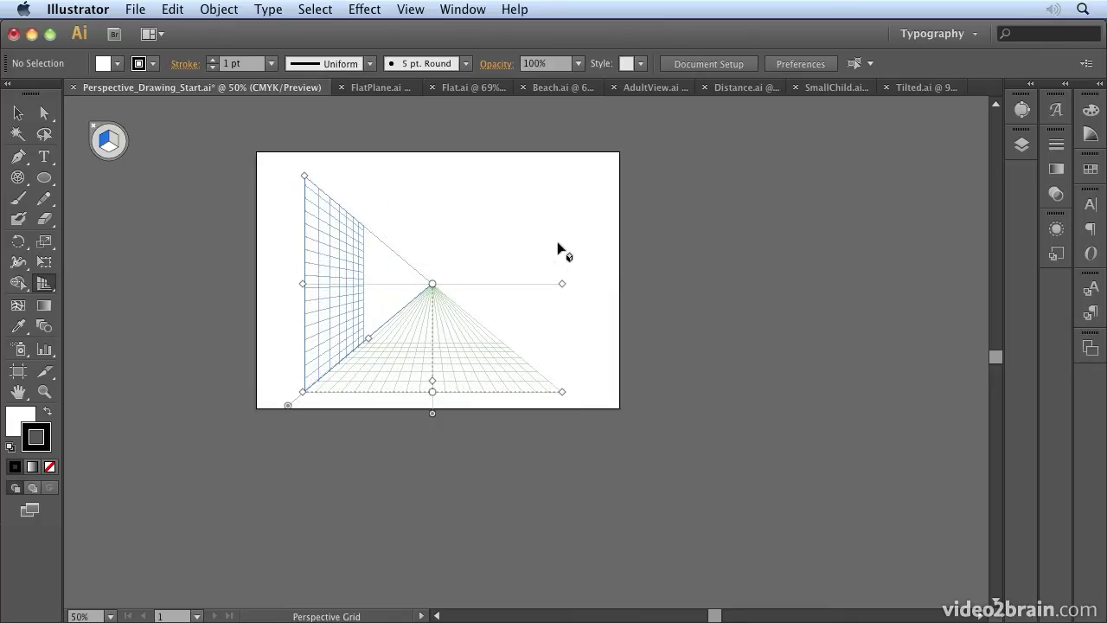
pyautogui.moveTo(562, 284); pyautogui.dragTo(600, 339)
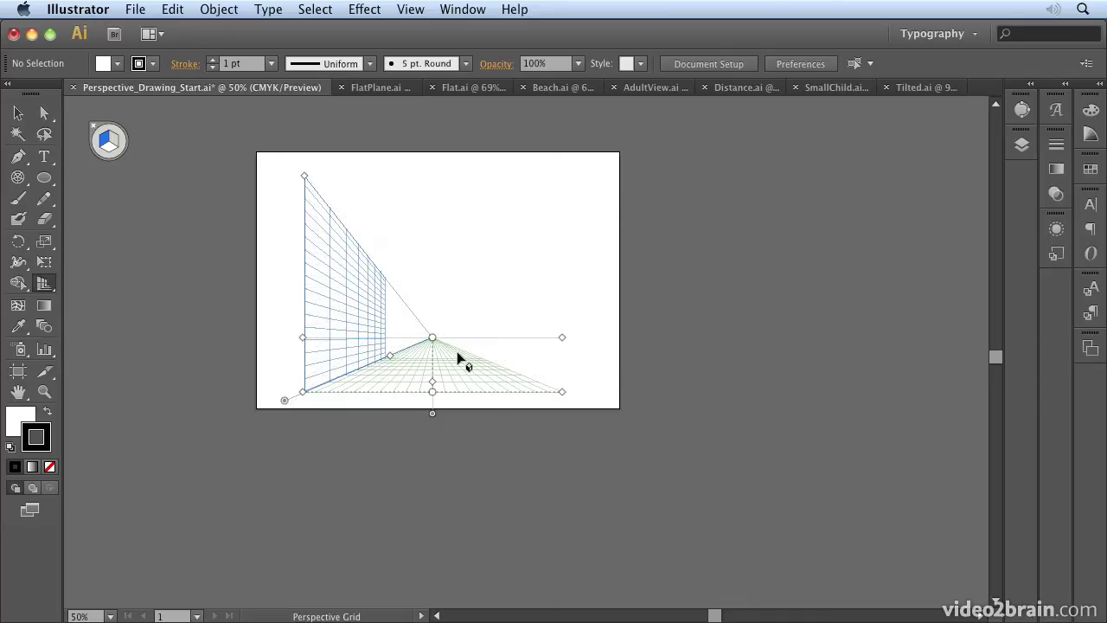
# Raise the one-point grid and its horizon line, and offset its horizontal plane by about 14 pt
pyautogui.moveTo(560, 395); pyautogui.dragTo(561, 367)
pyautogui.moveTo(564, 326)
pyautogui.mouseDown()
pyautogui.moveTo(562, 283)
pyautogui.moveTo(559, 314)
pyautogui.mouseUp()
pyautogui.moveTo(433, 380)
pyautogui.mouseDown()
pyautogui.moveTo(435, 332)
pyautogui.moveTo(433, 421)
pyautogui.moveTo(433, 396)
pyautogui.mouseUp()
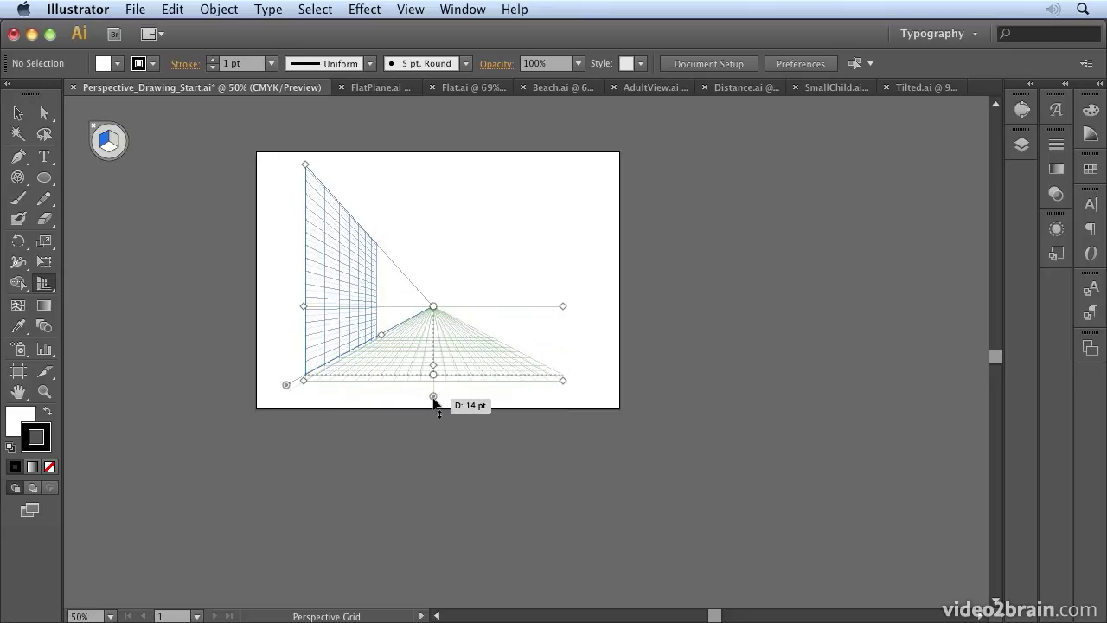
# Switch the perspective grid to the Three Point Perspective preset [3P-Normal View]
pyautogui.click(454, 8)
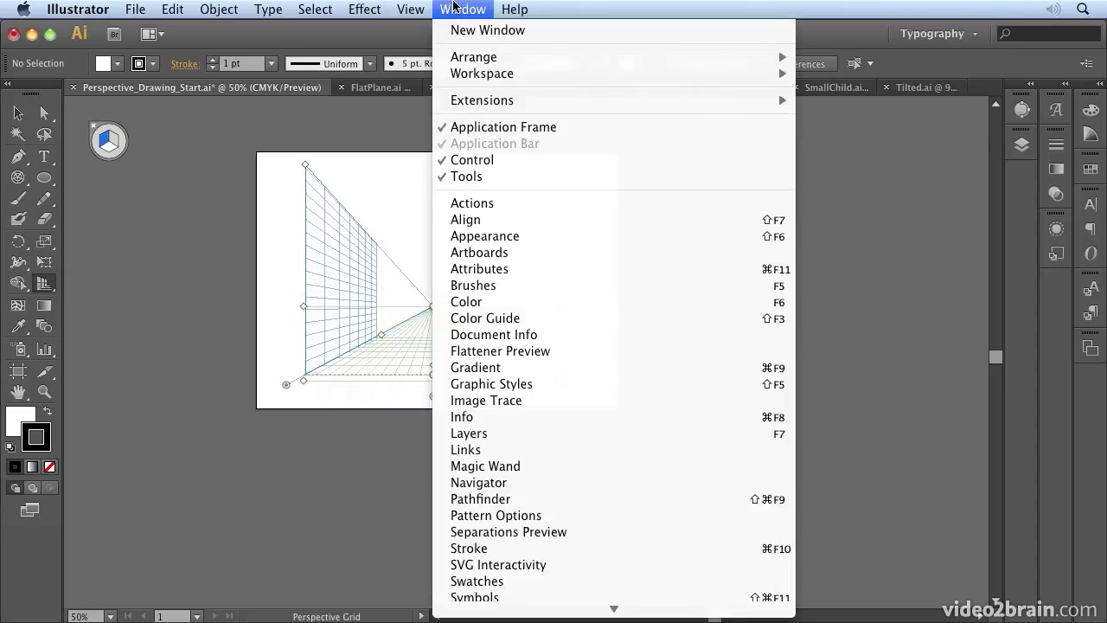
pyautogui.moveTo(410, 9)
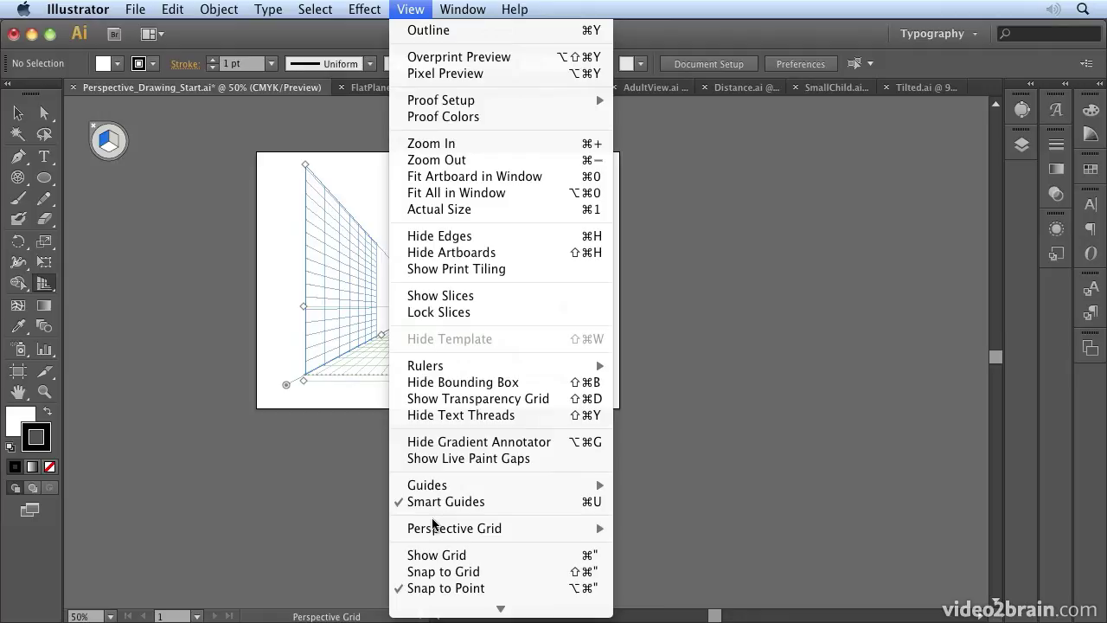
pyautogui.moveTo(433, 530)
pyautogui.moveTo(723, 580)
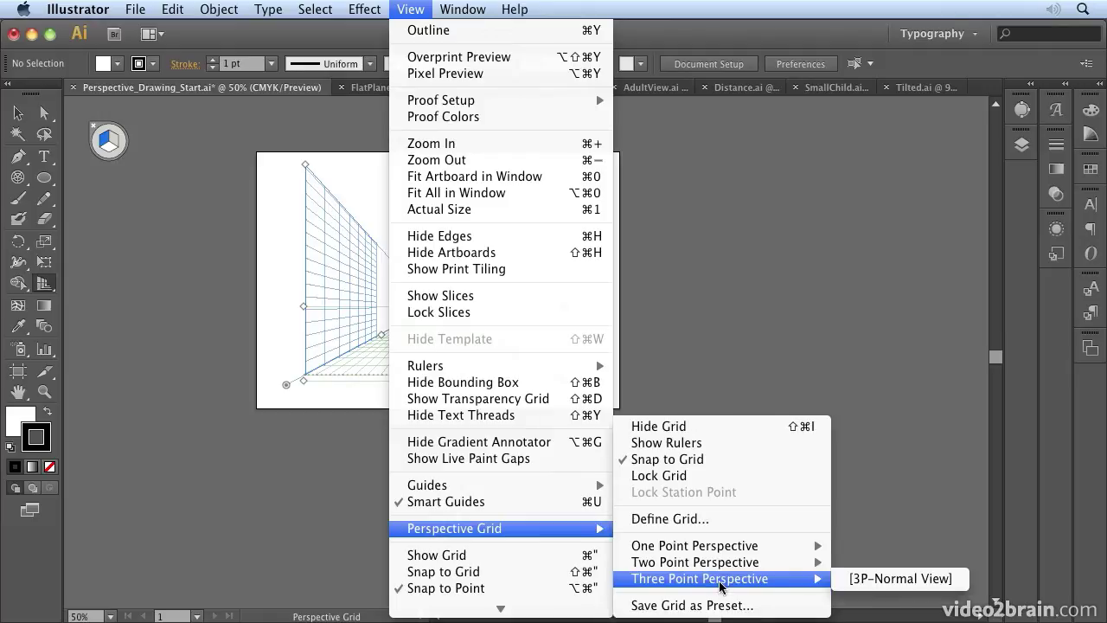
pyautogui.click(878, 588)
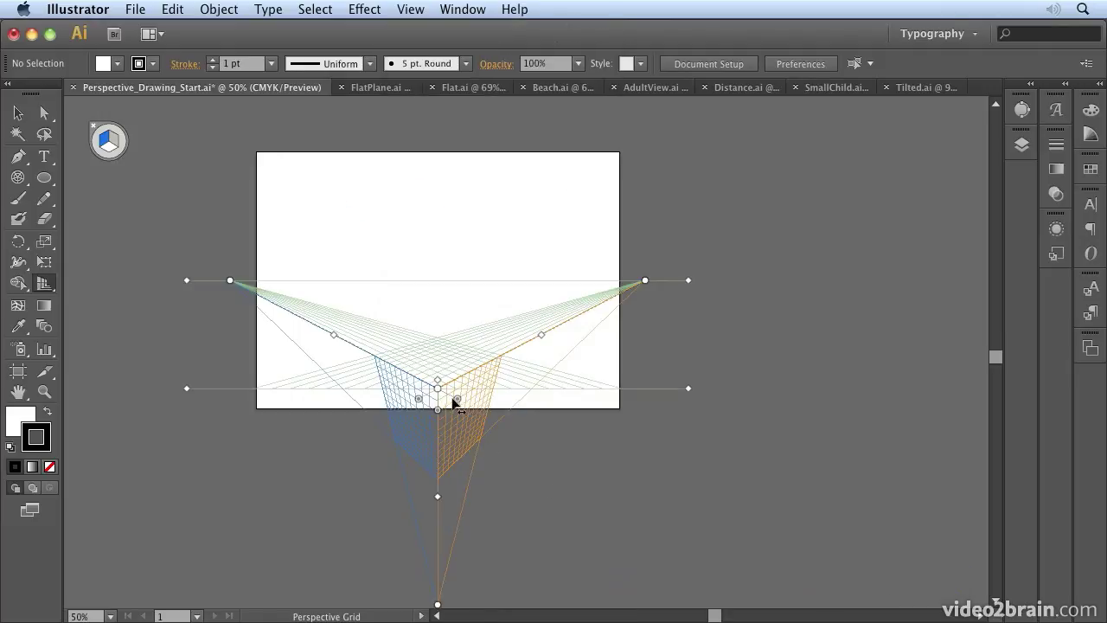
# Move the three-point grid up by its ground level and raise the horizon line to the artboard's upper edge
pyautogui.moveTo(689, 389); pyautogui.dragTo(671, 321)
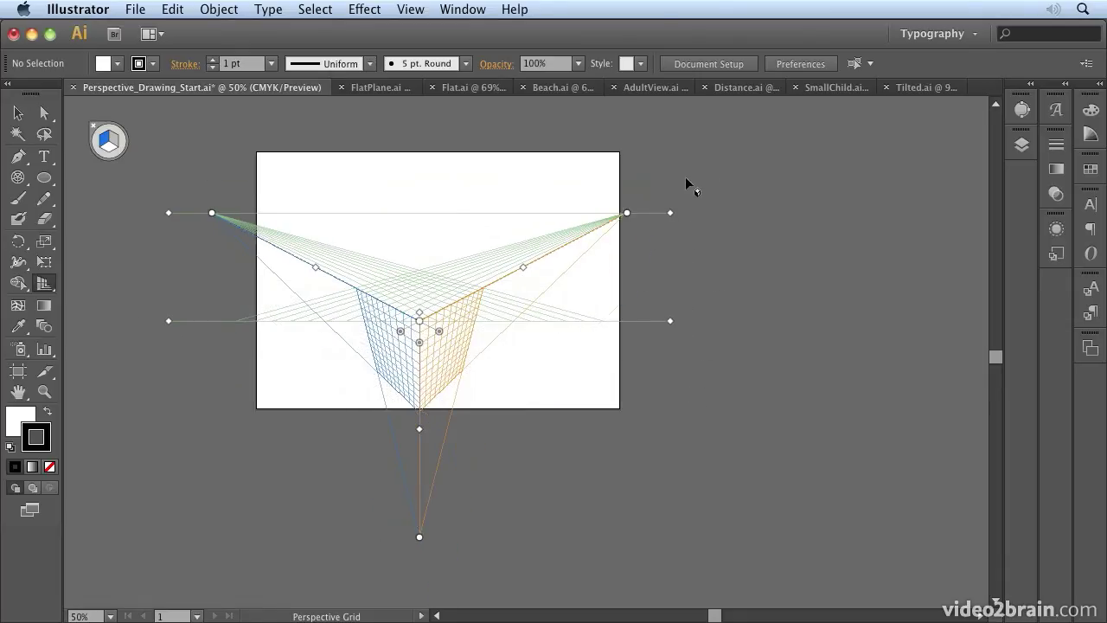
pyautogui.moveTo(671, 207); pyautogui.dragTo(670, 152)
# Enlarge the three-point grid's cells, and lower its vertical extent and third vanishing point farther below the artboard
pyautogui.moveTo(421, 429); pyautogui.dragTo(421, 498)
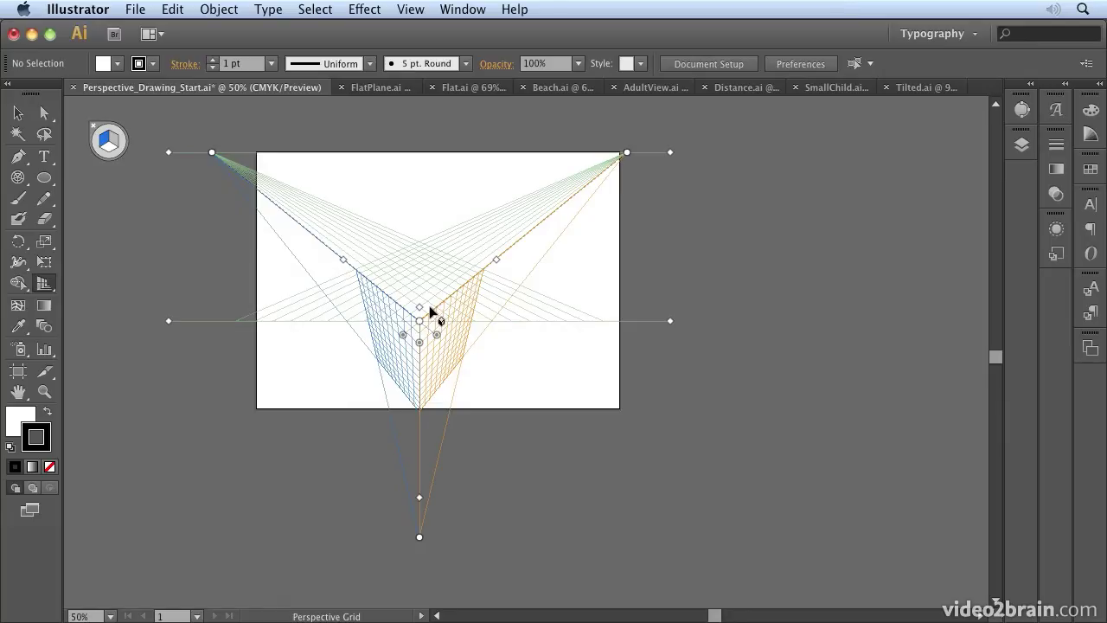
pyautogui.moveTo(422, 309); pyautogui.dragTo(420, 270)
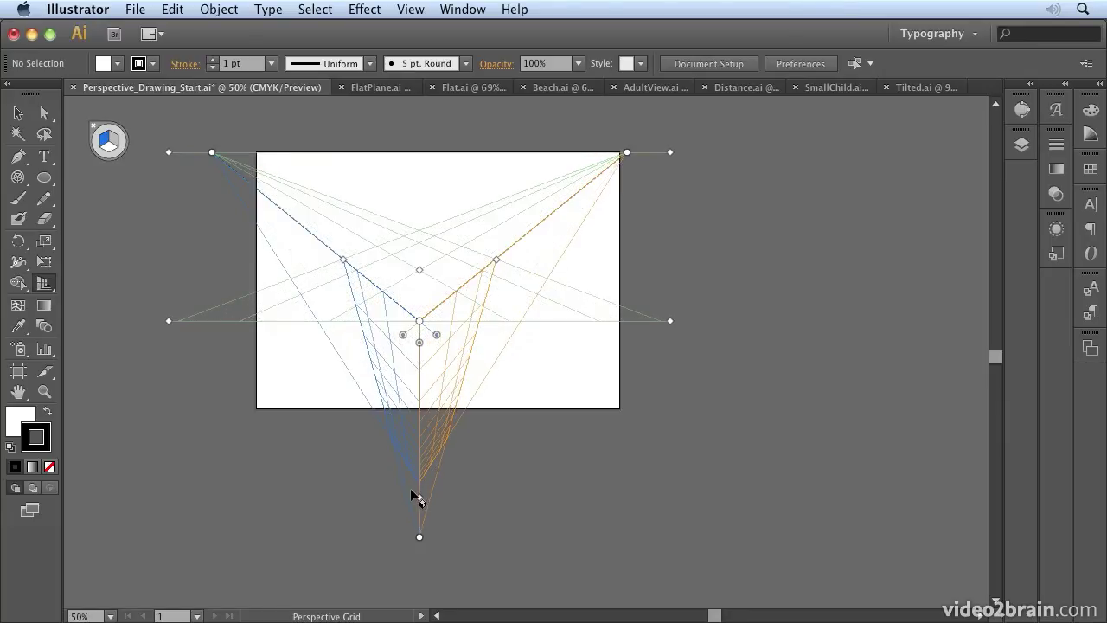
pyautogui.moveTo(420, 536); pyautogui.dragTo(420, 588)
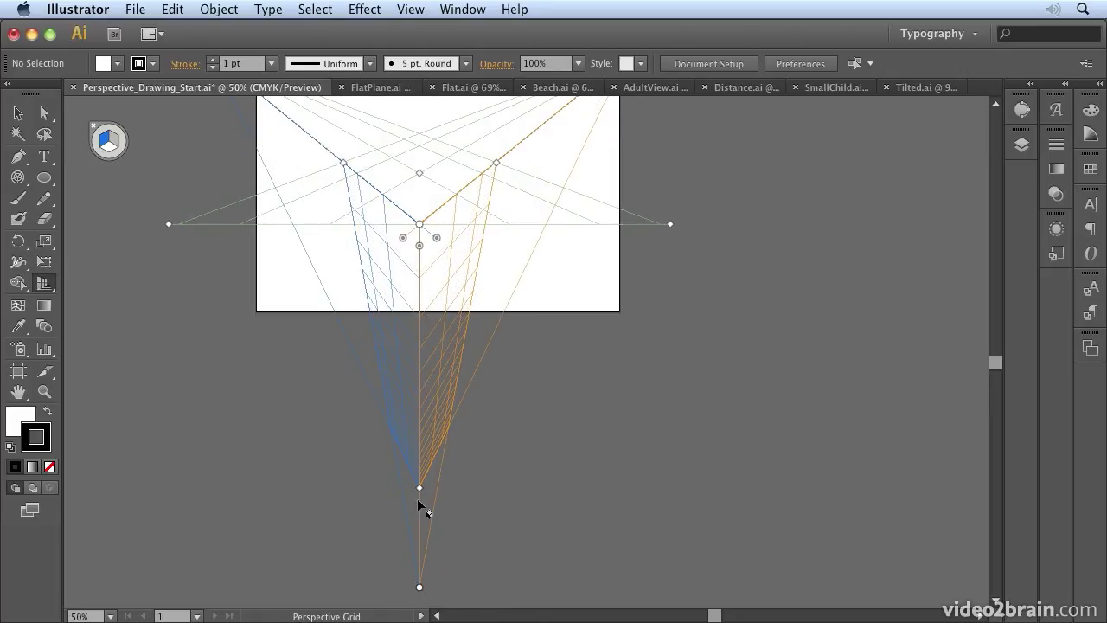
pyautogui.moveTo(419, 489); pyautogui.dragTo(419, 555)
# Extend the right grid plane slightly and move the left and right vanishing points outward past the artboard's sides
pyautogui.moveTo(593, 363); pyautogui.dragTo(567, 530)
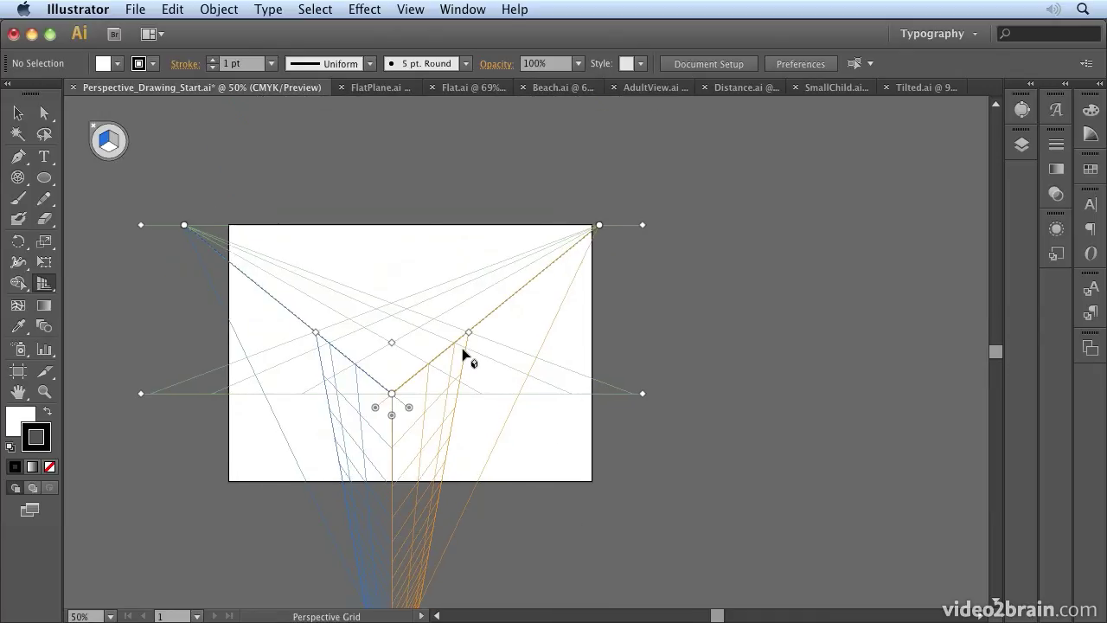
pyautogui.moveTo(465, 333); pyautogui.dragTo(476, 335)
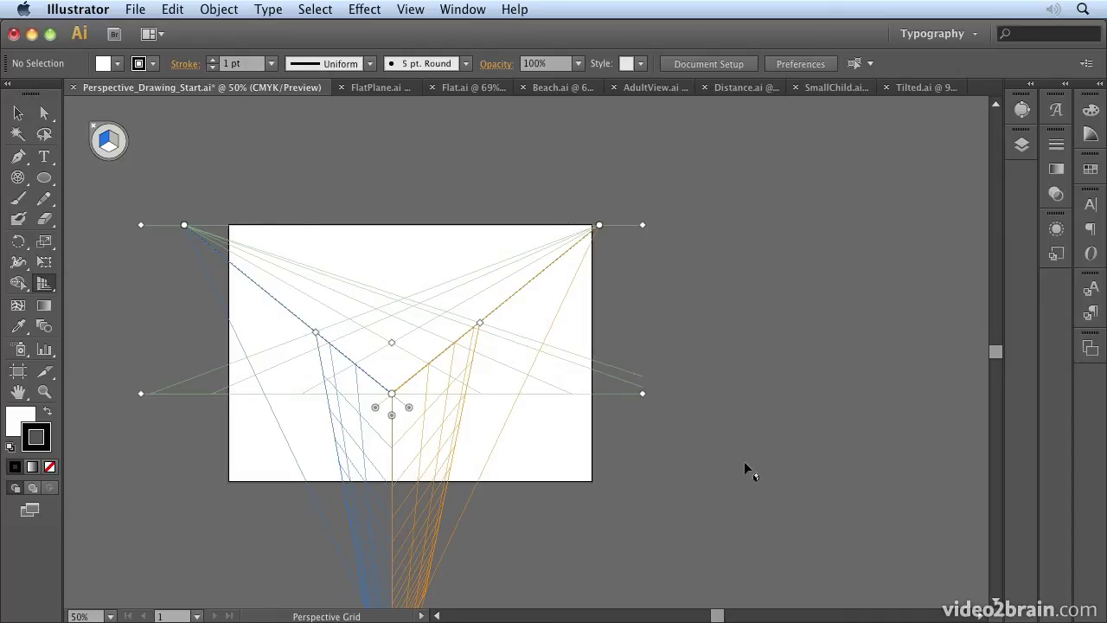
pyautogui.moveTo(182, 225); pyautogui.dragTo(84, 224)
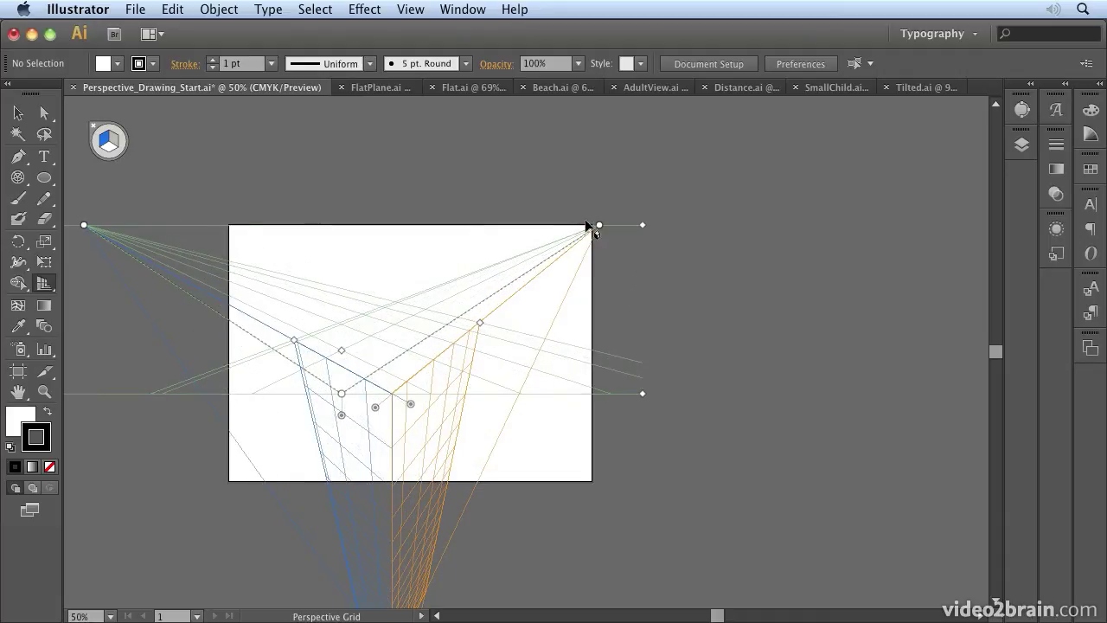
pyautogui.moveTo(598, 225); pyautogui.dragTo(708, 225)
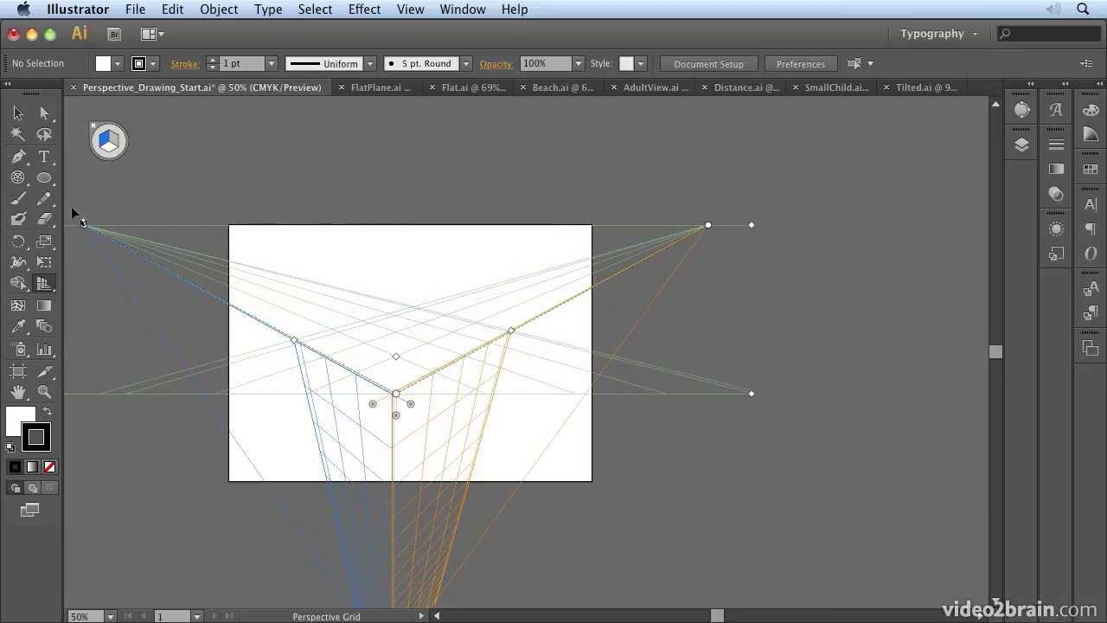
# Move the third vanishing point down and to the right, and pull the right vanishing point inward toward the artboard
pyautogui.press('space')
pyautogui.moveTo(617, 527); pyautogui.dragTo(590, 272)
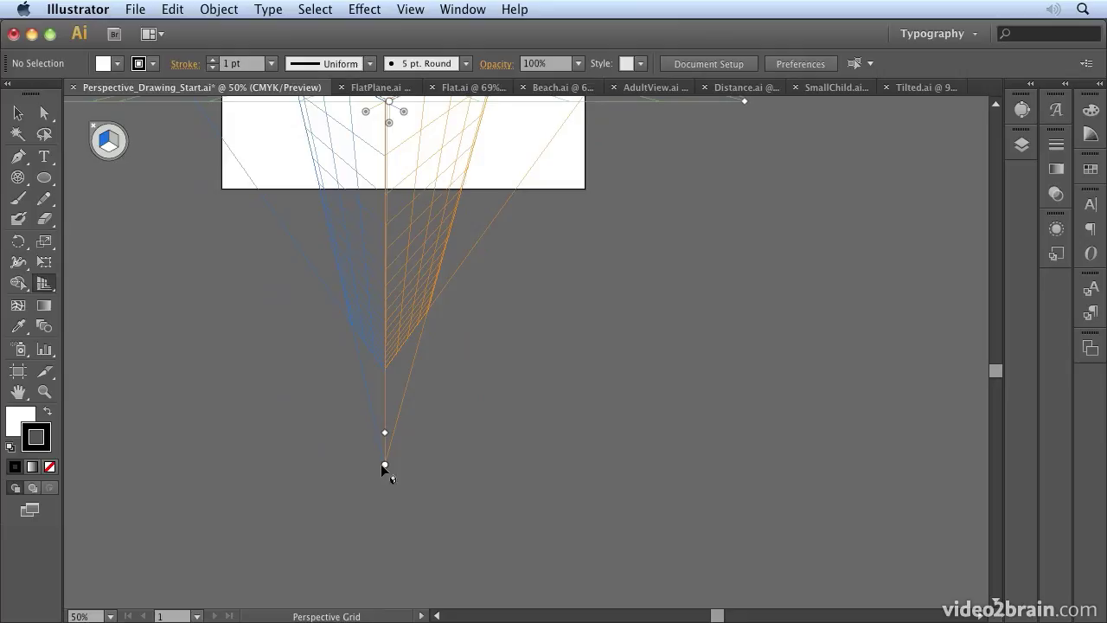
pyautogui.moveTo(385, 467); pyautogui.dragTo(597, 559)
pyautogui.press('space')
pyautogui.moveTo(670, 323); pyautogui.dragTo(664, 528)
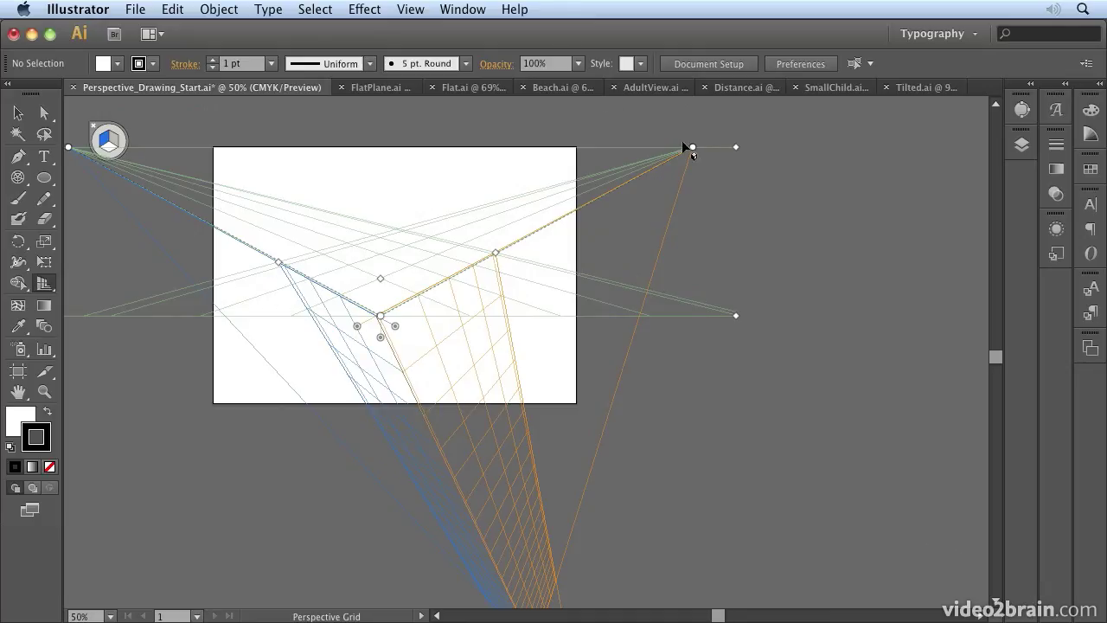
pyautogui.moveTo(692, 149); pyautogui.dragTo(627, 148)
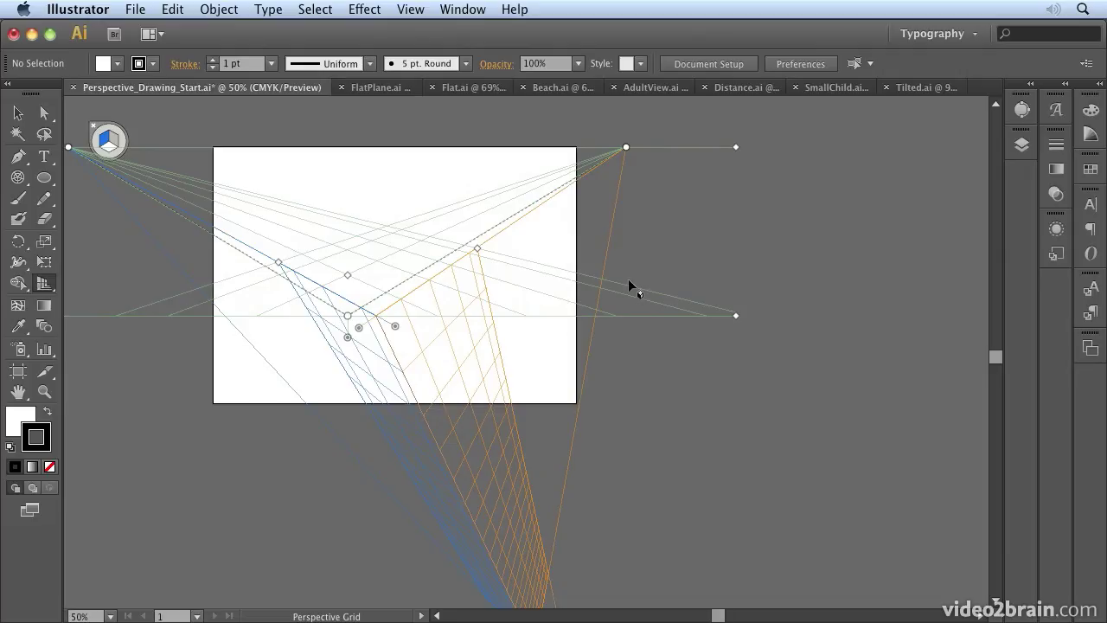